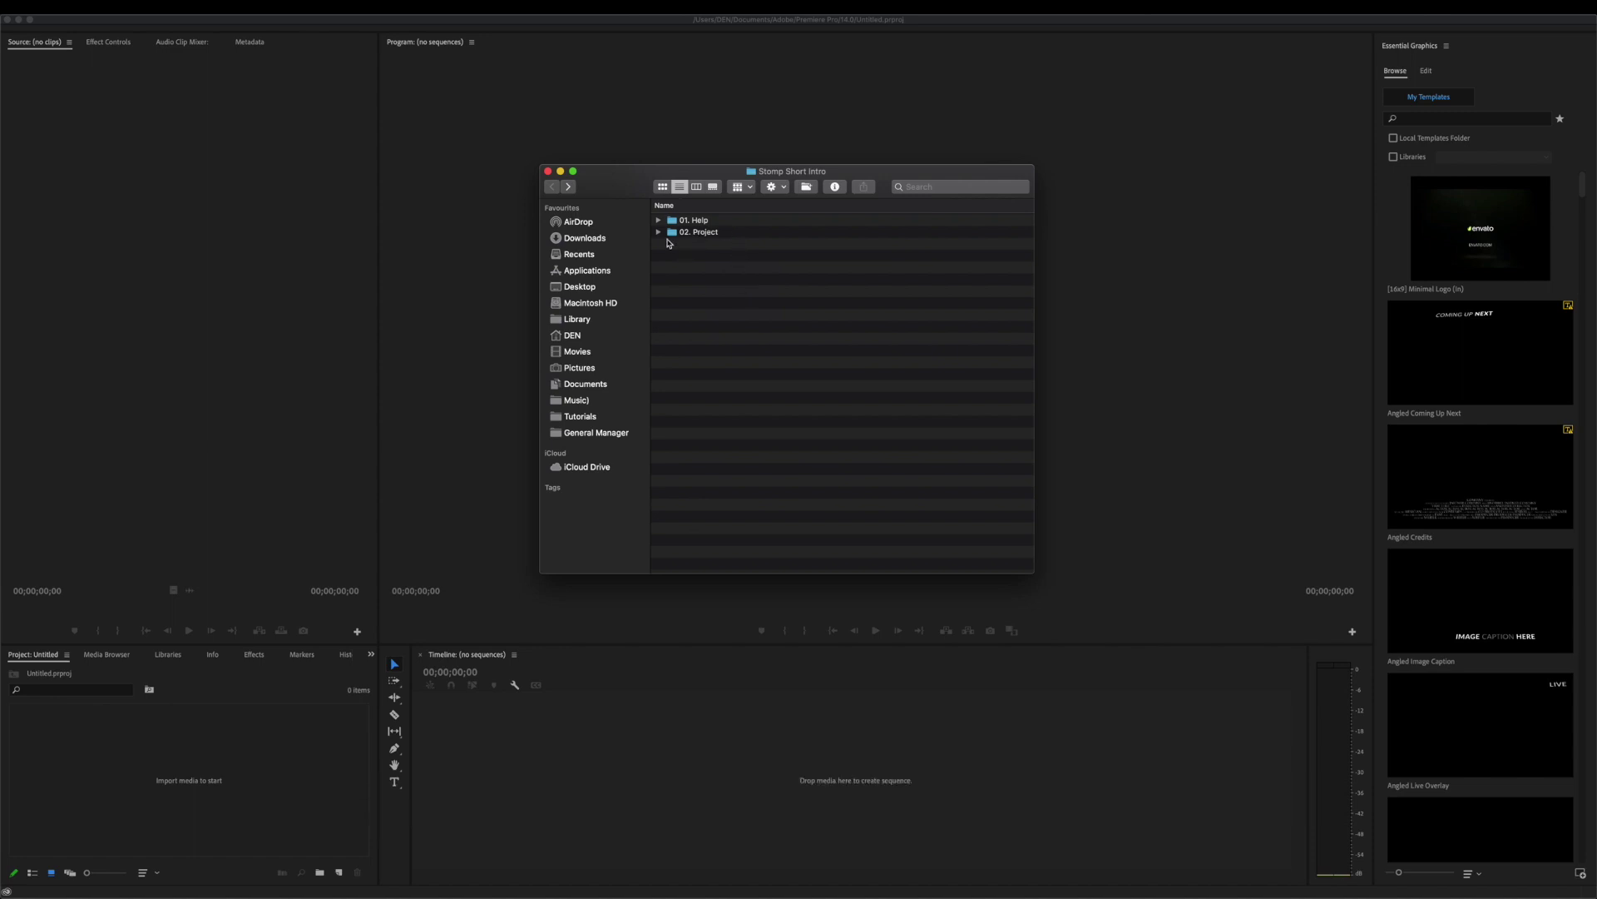
- Preview Read Me.html from the 01. Help folder in Quick Look and scroll through it
{"action": "left_click", "coordinate": [658, 221]}
{"action": "left_click", "coordinate": [711, 233]}
{"action": "key", "text": "space"}
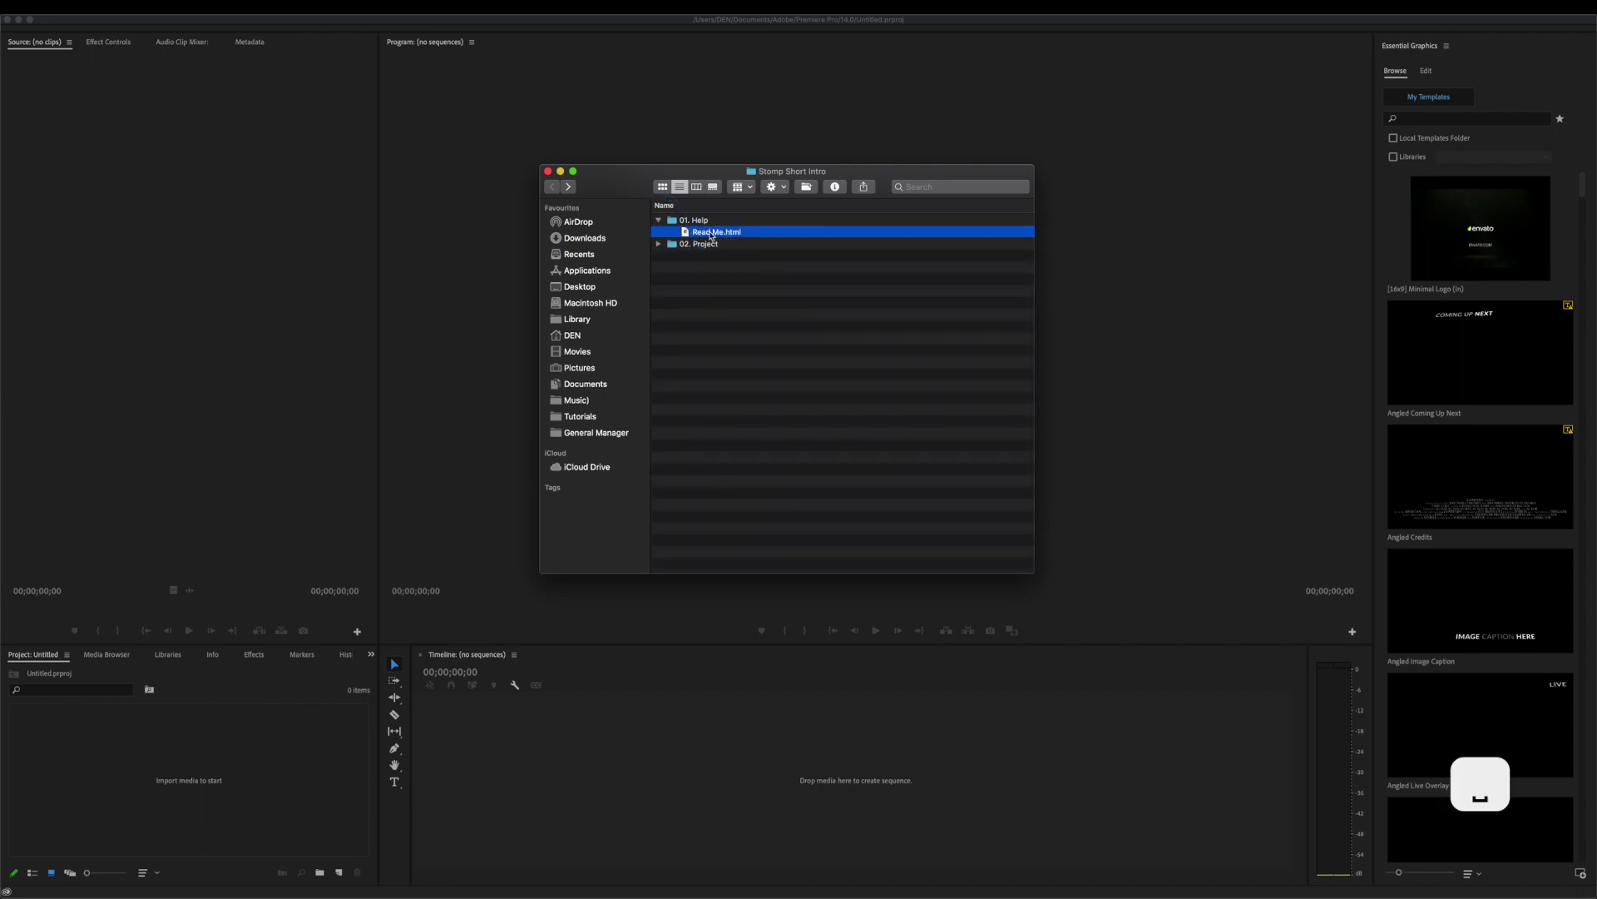
{"action": "scroll", "coordinate": [1052, 358], "scroll_direction": "down", "scroll_amount": 3}
{"action": "scroll", "coordinate": [1051, 358], "scroll_direction": "down", "scroll_amount": 4}
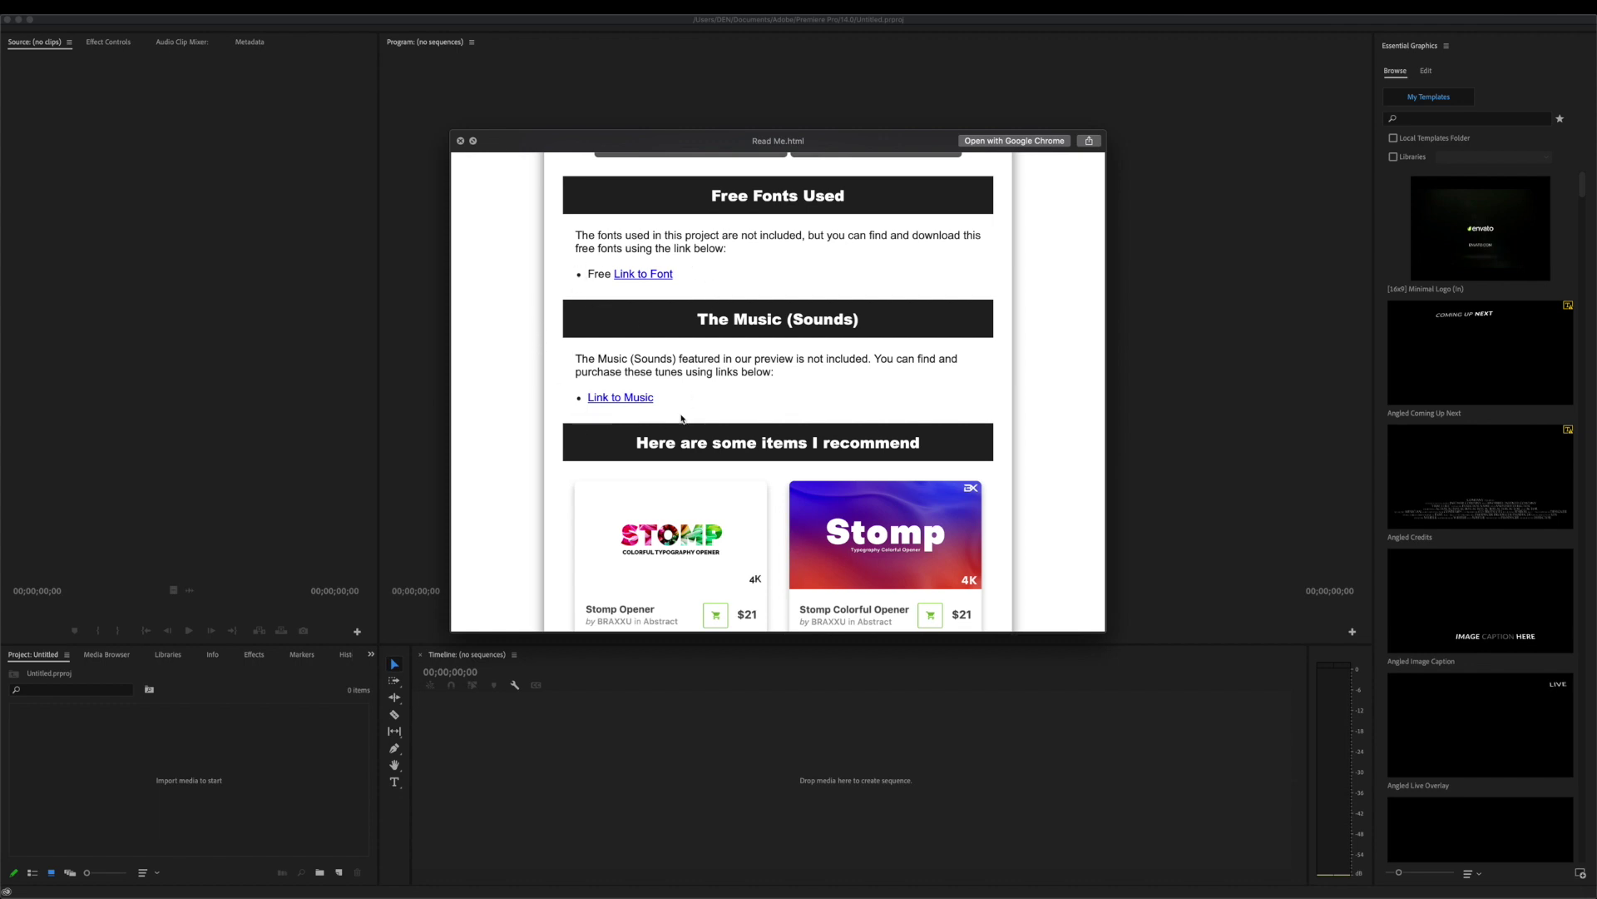
{"action": "scroll", "coordinate": [1026, 525], "scroll_direction": "down", "scroll_amount": 15}
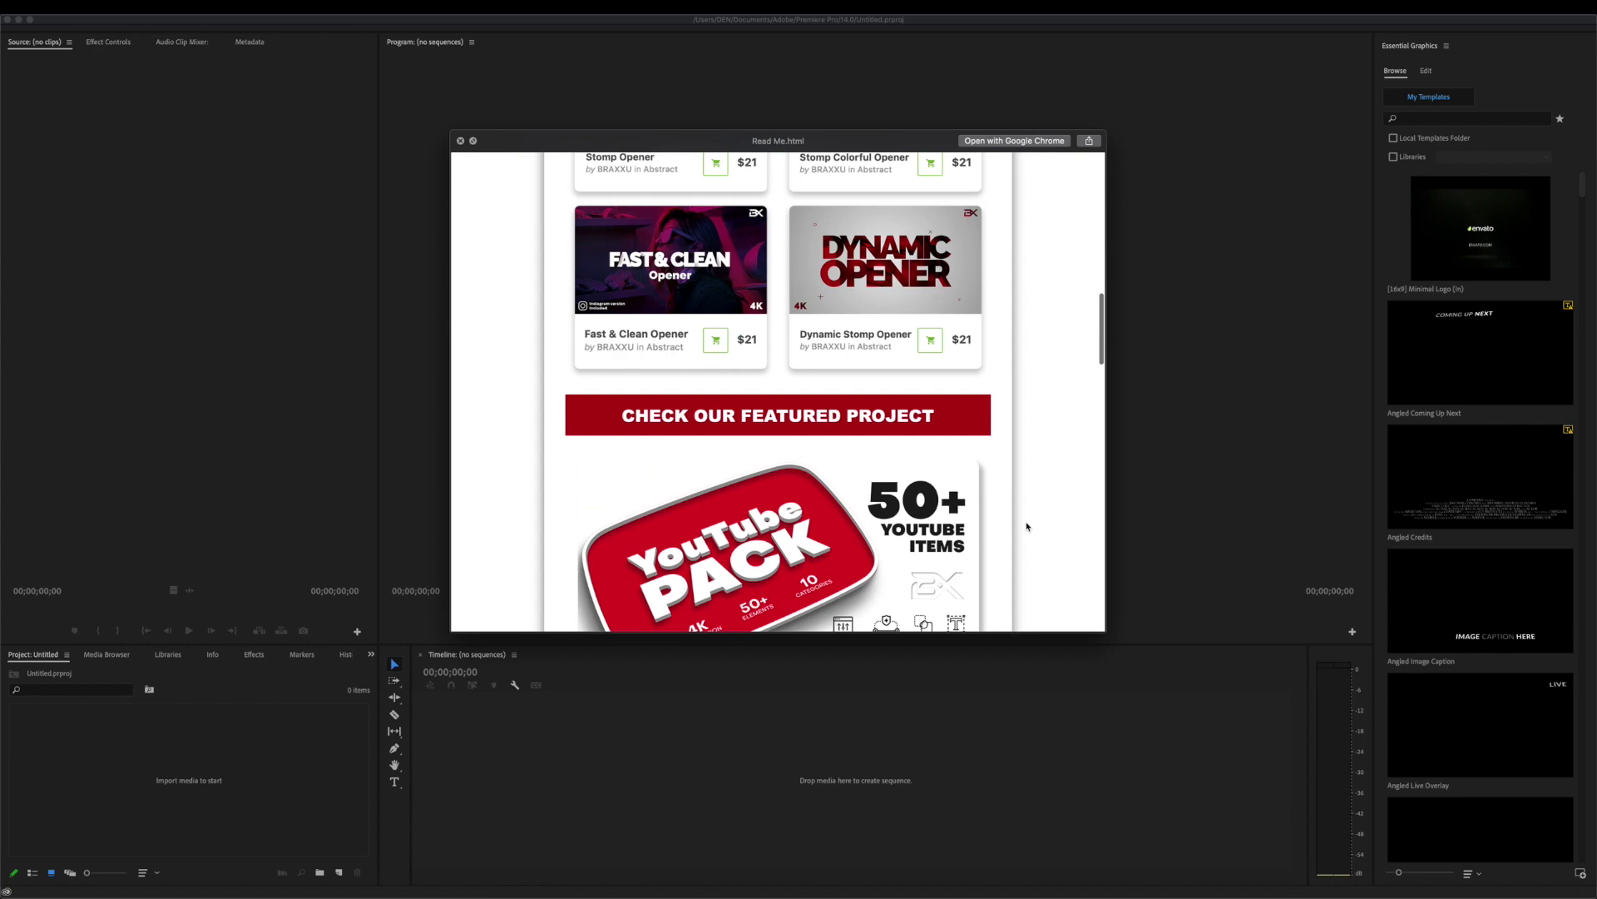
{"action": "scroll", "coordinate": [1027, 526], "scroll_direction": "down", "scroll_amount": 3}
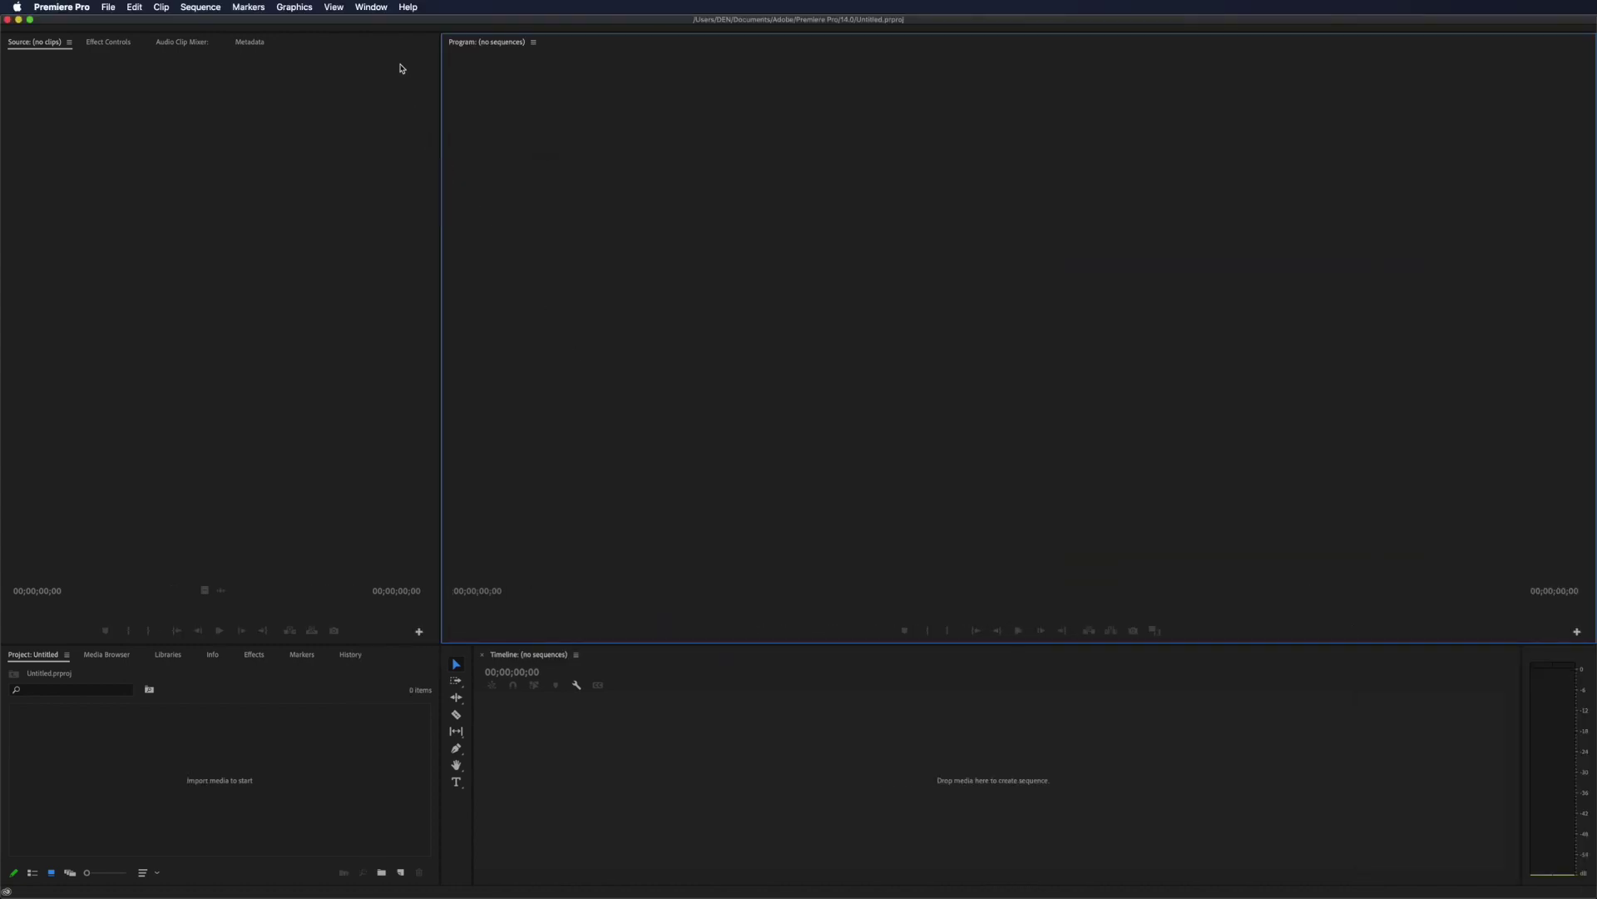
- Show the Essential Graphics panel and install Stomp Short intro (0-15).mogrt from 02. Project
{"action": "left_click", "coordinate": [372, 6]}
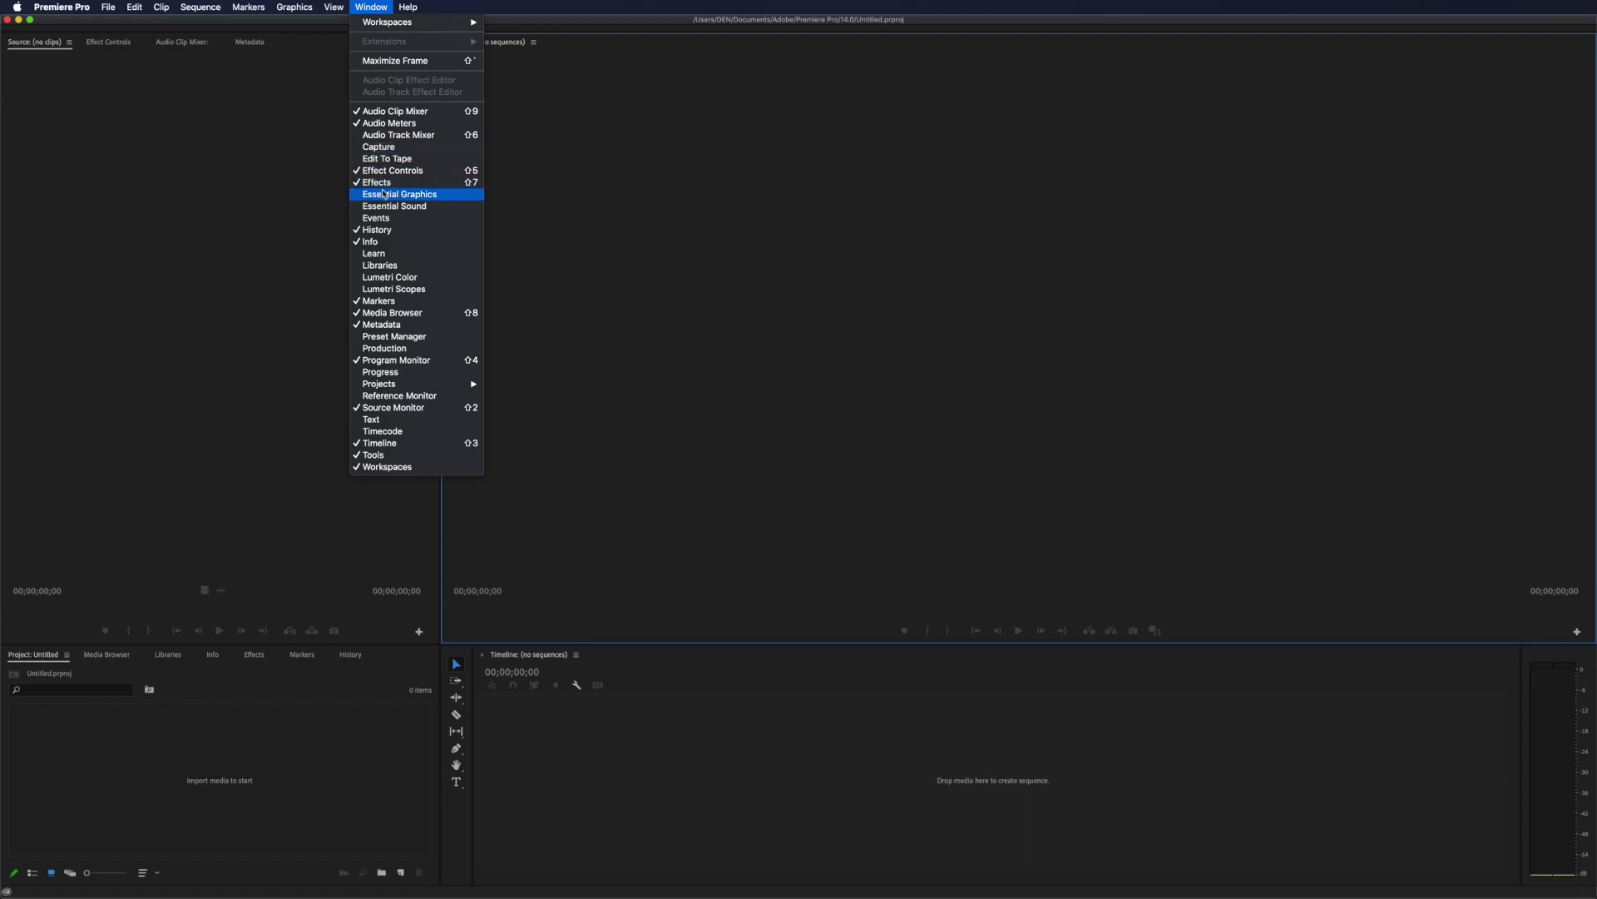
{"action": "left_click", "coordinate": [384, 196]}
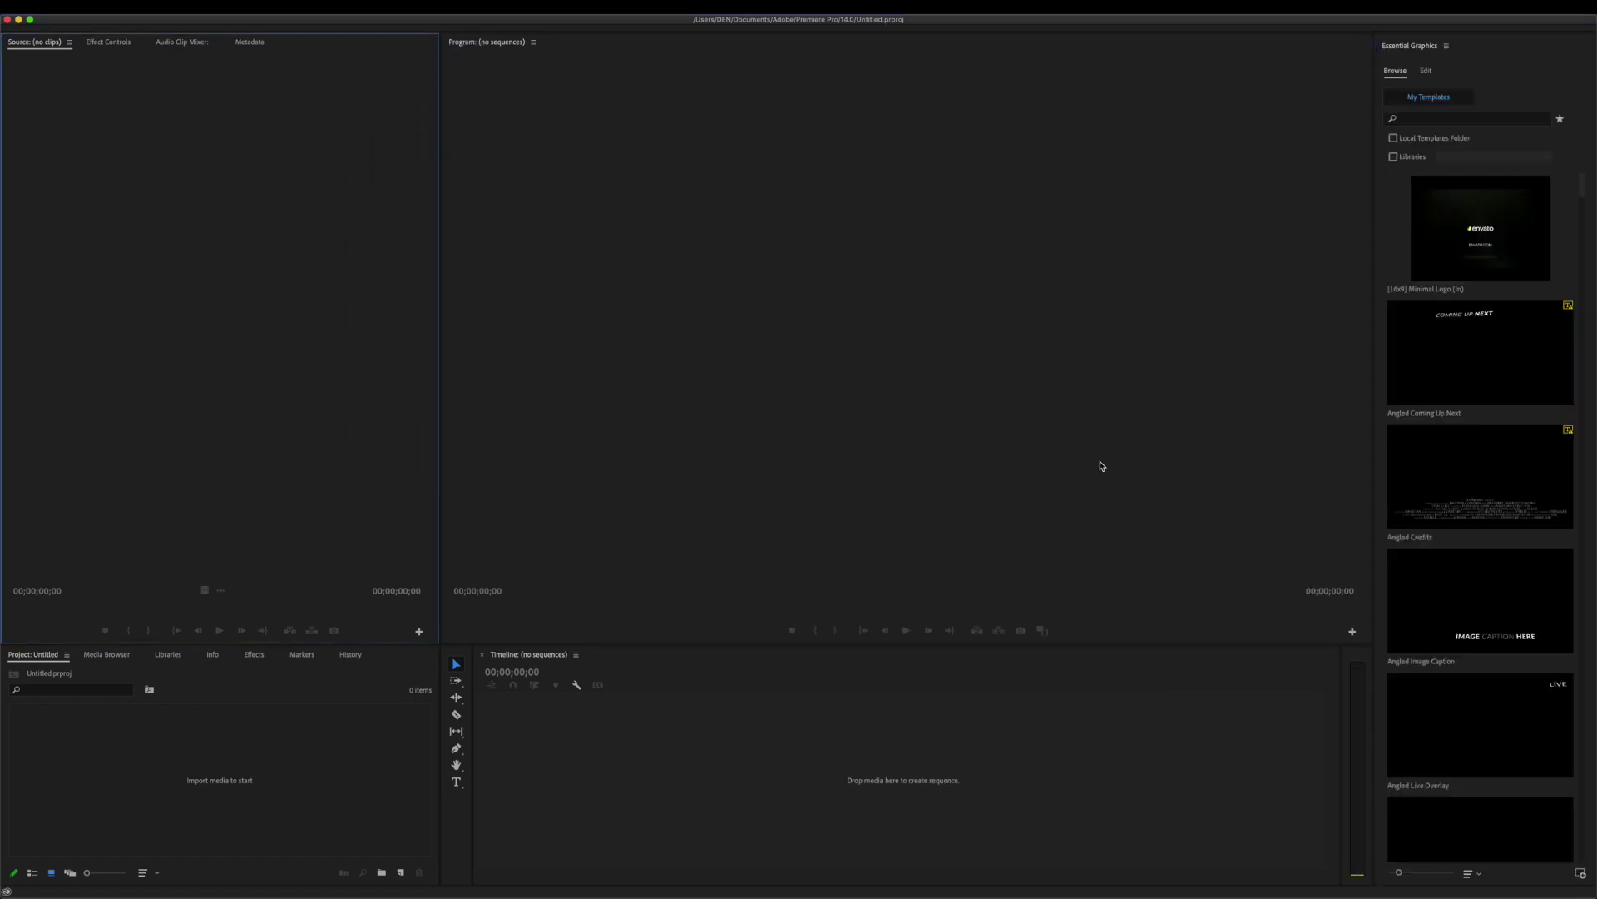
{"action": "left_click", "coordinate": [1580, 872]}
{"action": "double_click", "coordinate": [702, 227]}
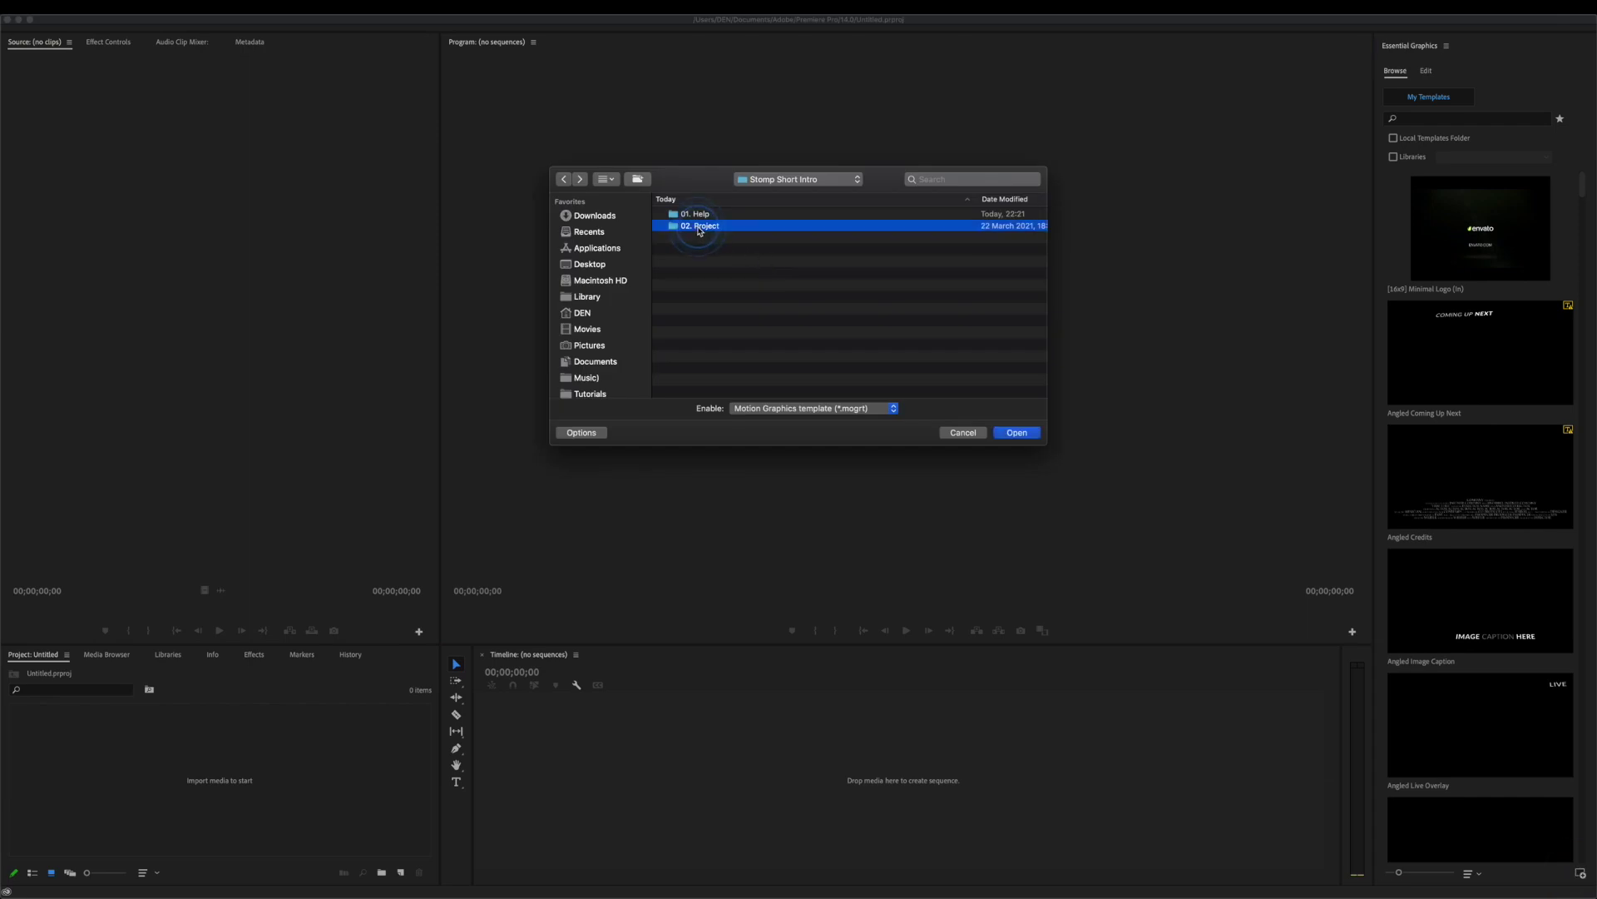
{"action": "left_click", "coordinate": [696, 216]}
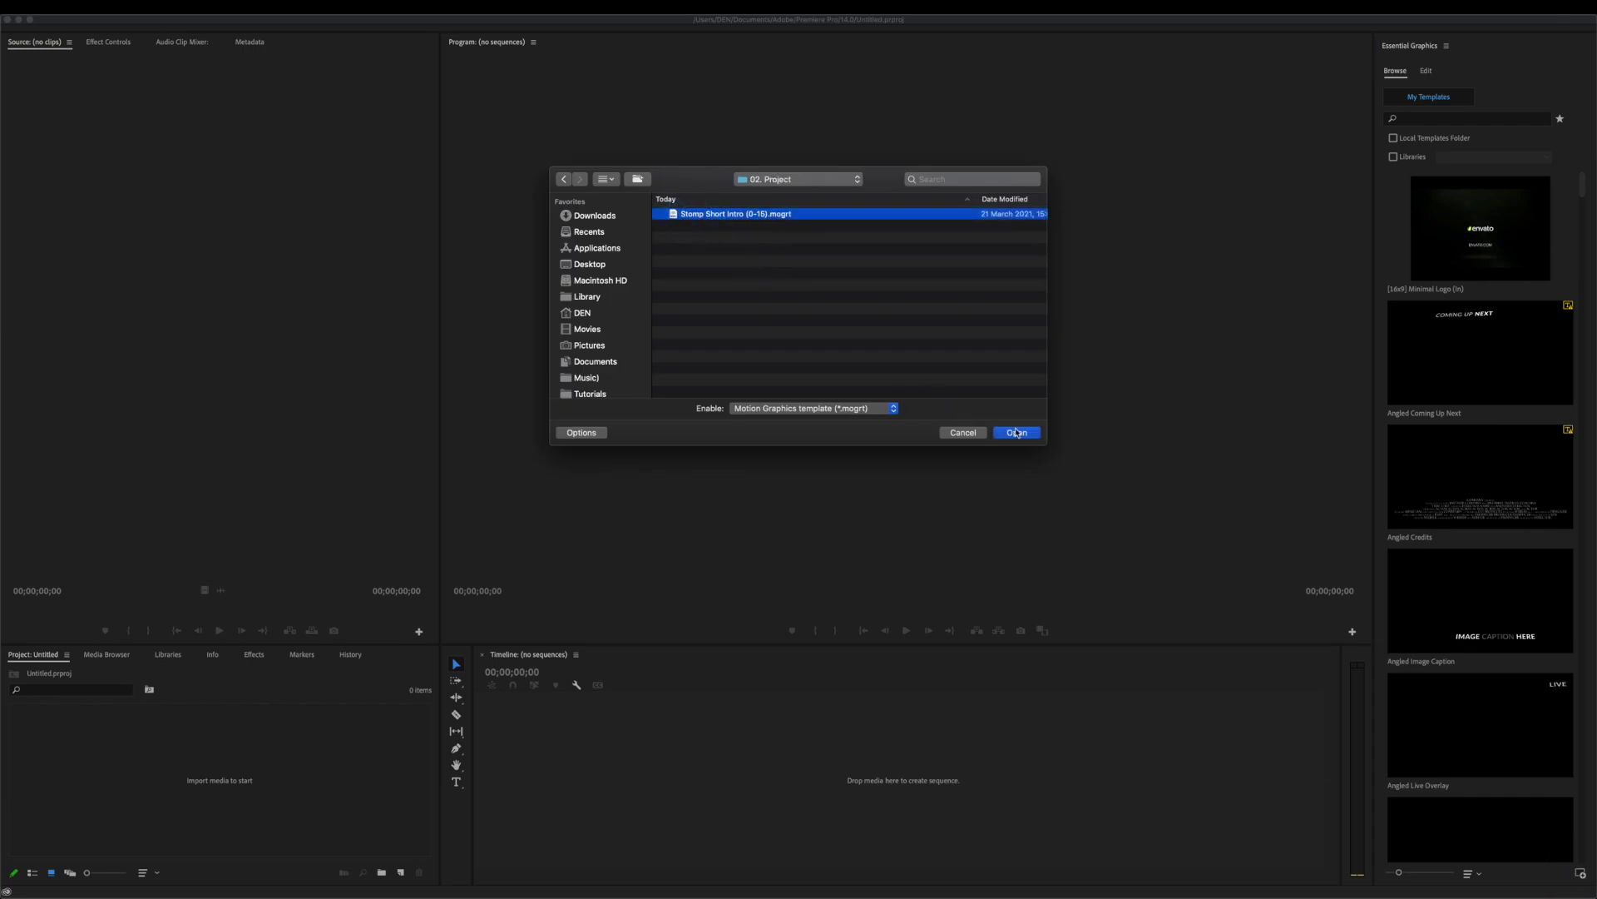
{"action": "left_click", "coordinate": [1016, 432]}
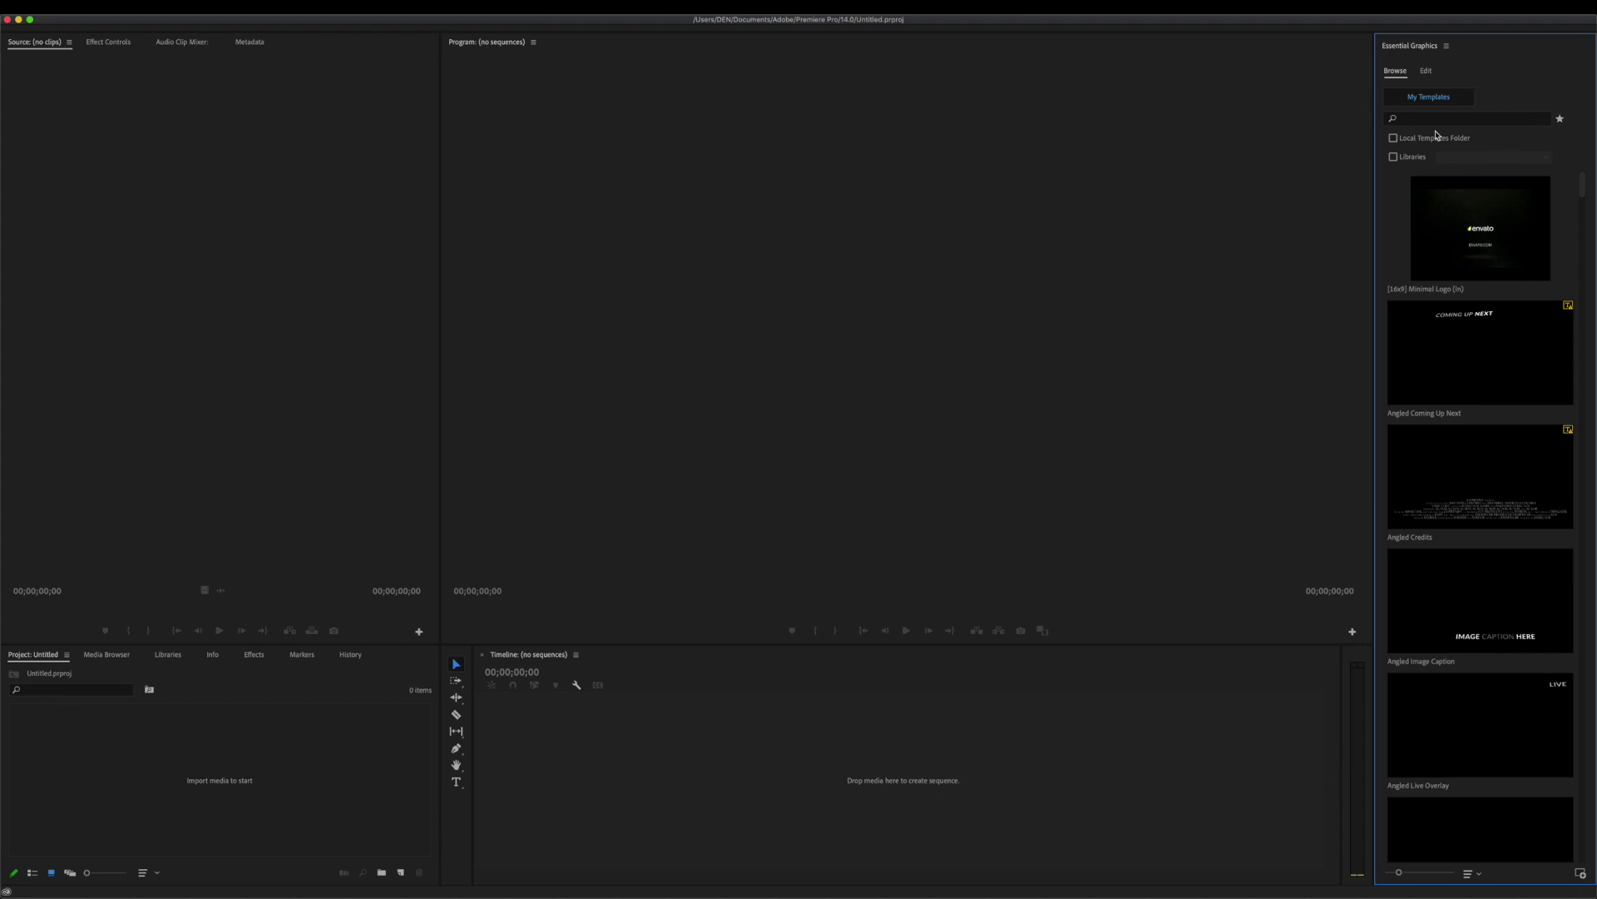
- Search the Essential Graphics templates for 'stomp short intro'
{"action": "left_click", "coordinate": [1436, 119]}
{"action": "type", "text": "stomp short intro"}
{"action": "key", "text": "Return"}
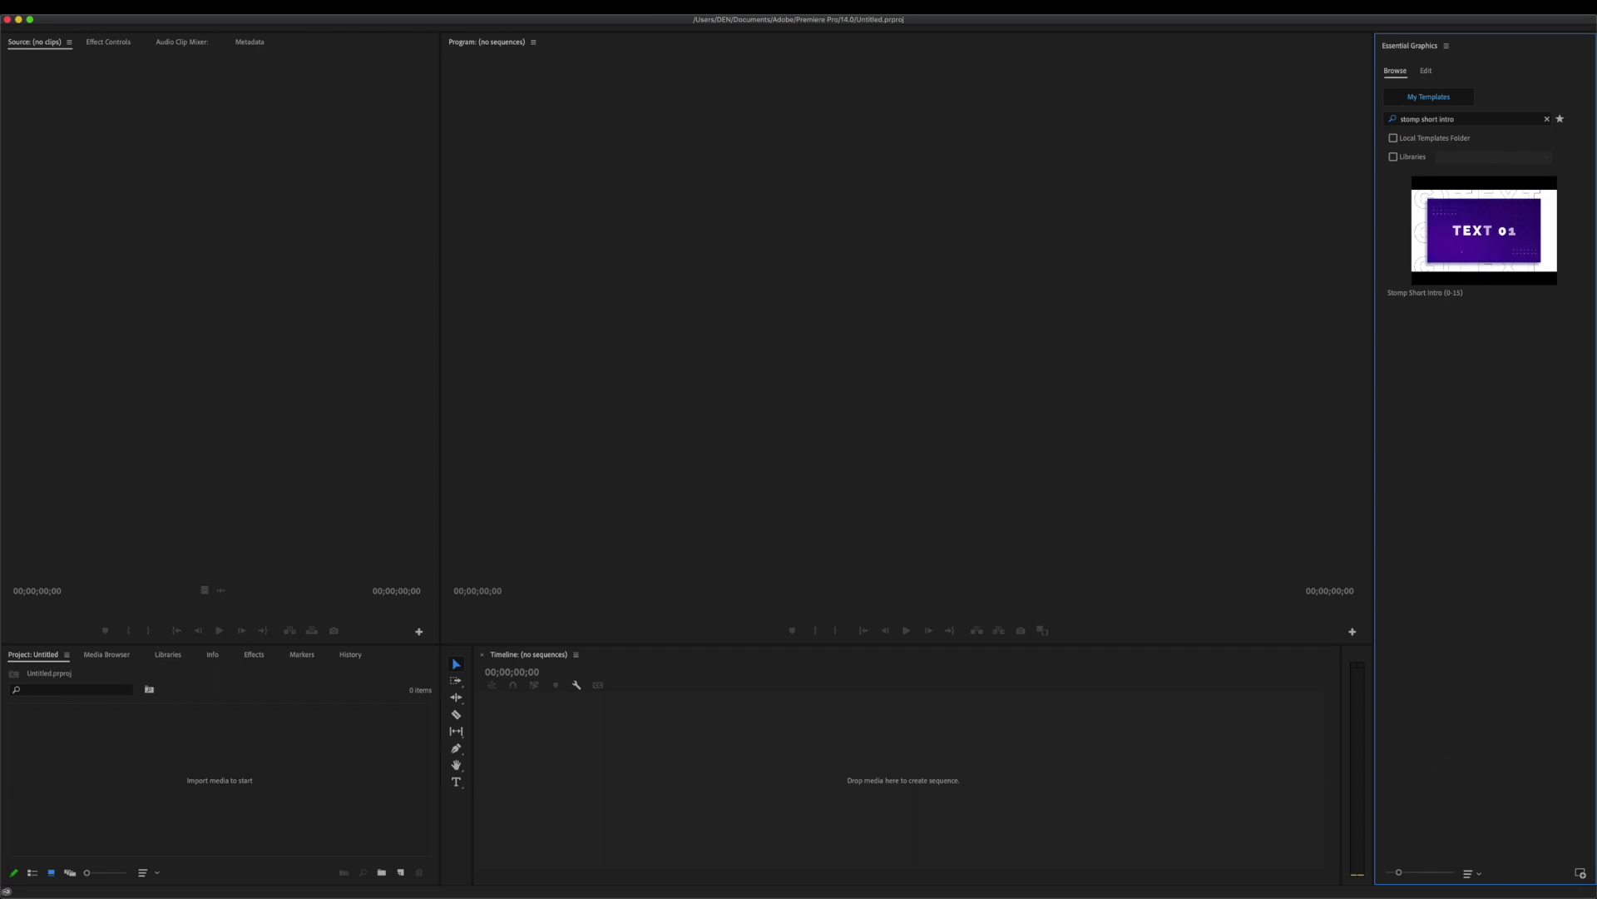
- Create a new sequence, place the template on V1 and match the sequence settings
{"action": "left_click", "coordinate": [403, 875]}
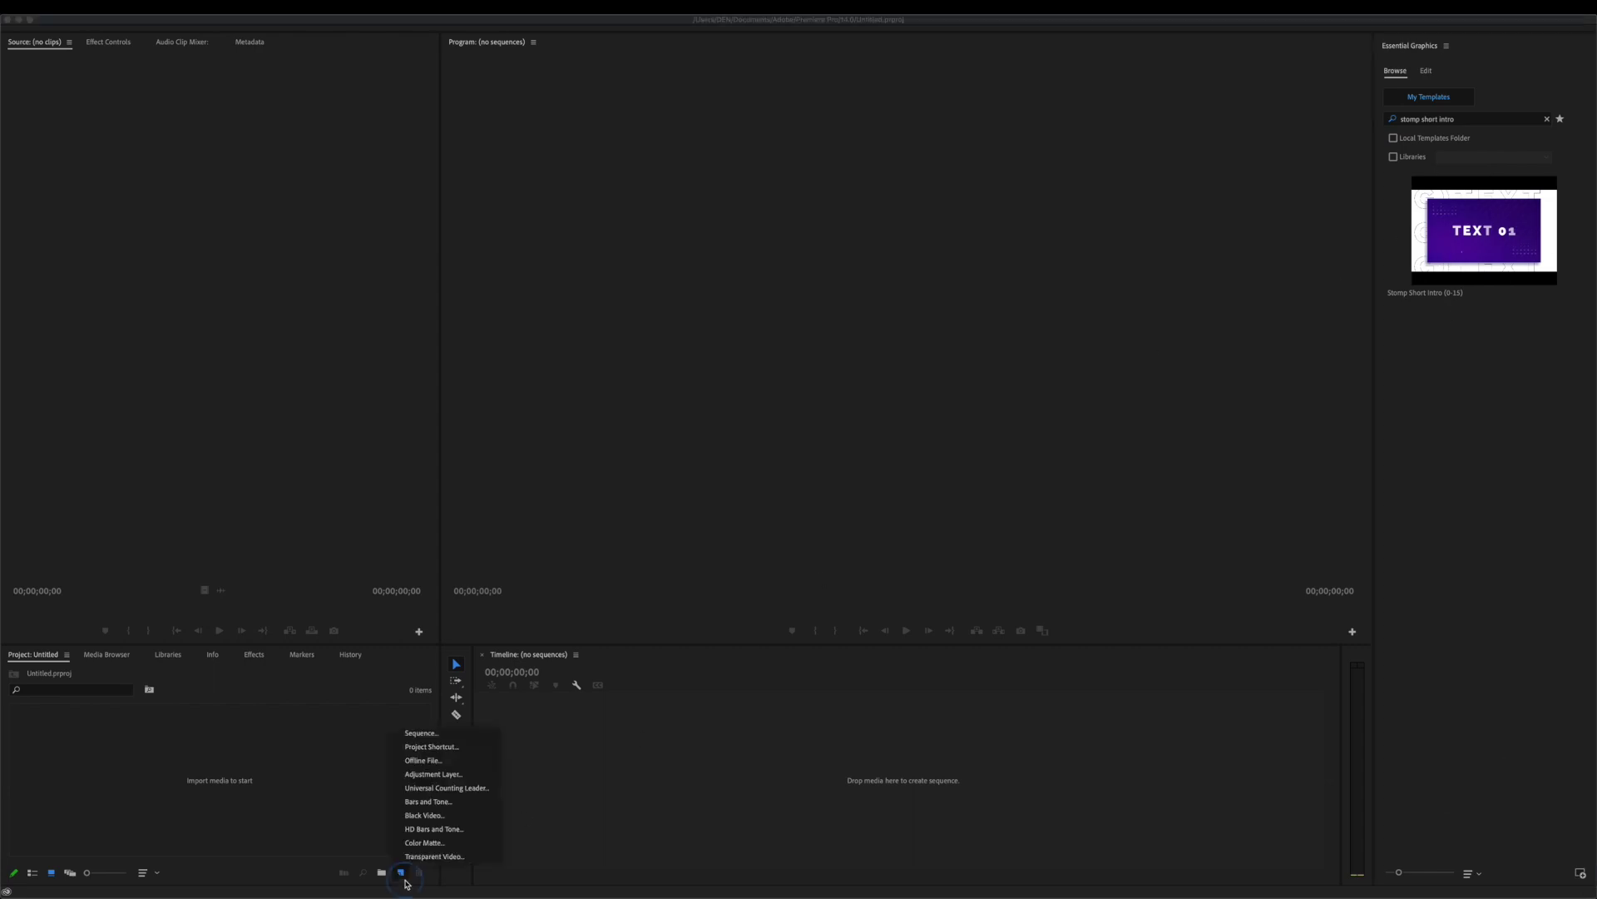
{"action": "left_click", "coordinate": [421, 733]}
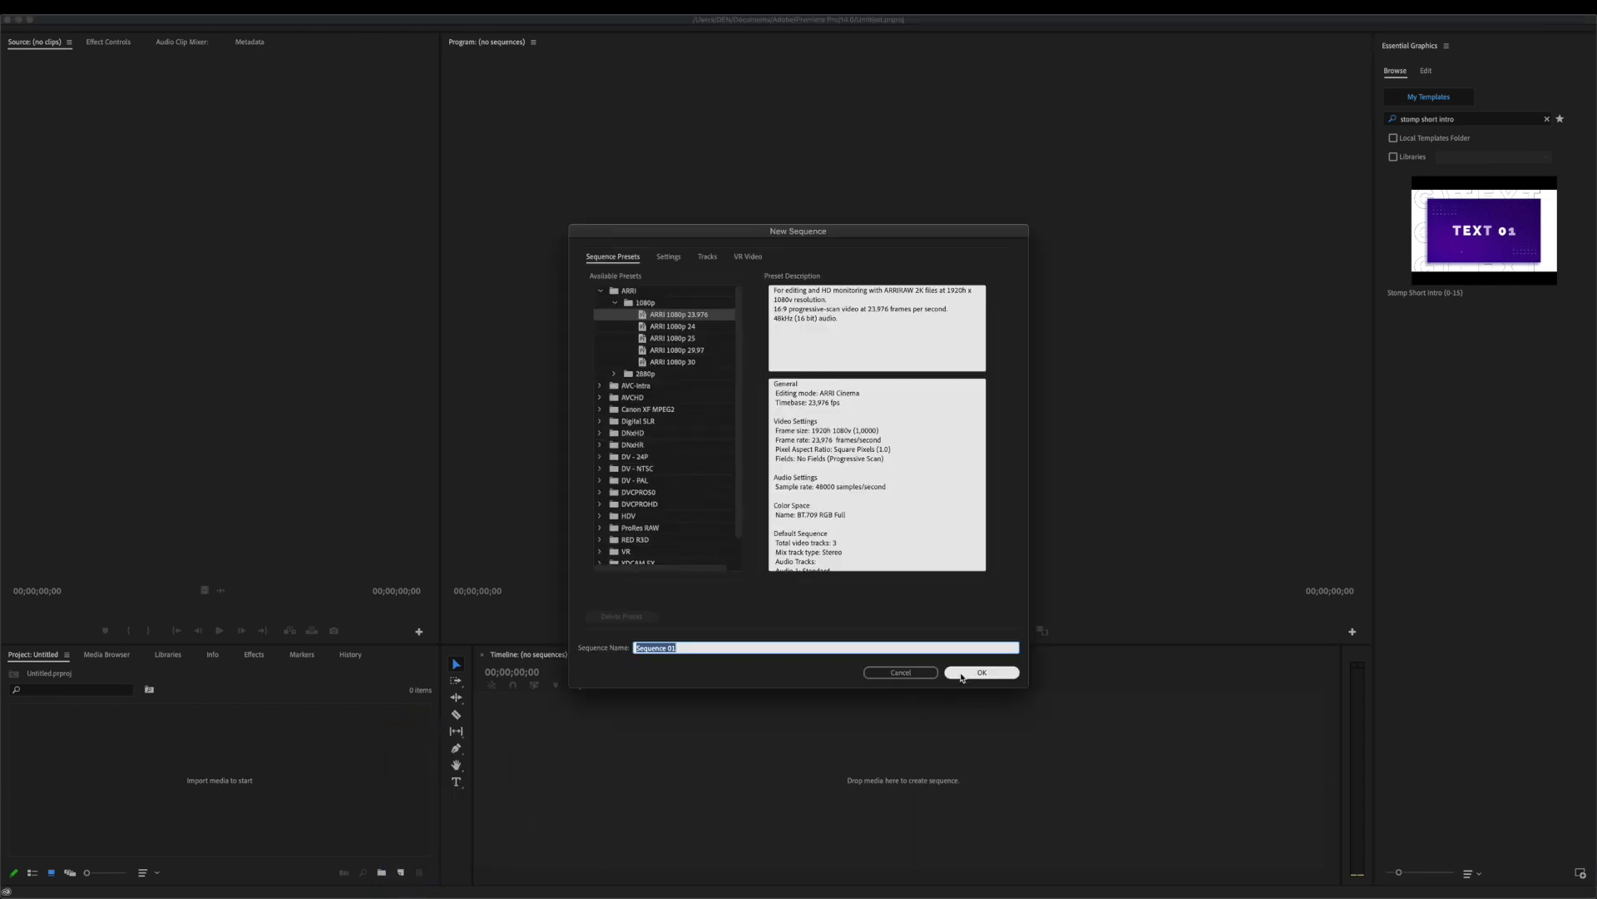
{"action": "left_click", "coordinate": [963, 677]}
{"action": "left_click_drag", "start_coordinate": [1484, 233], "coordinate": [630, 768]}
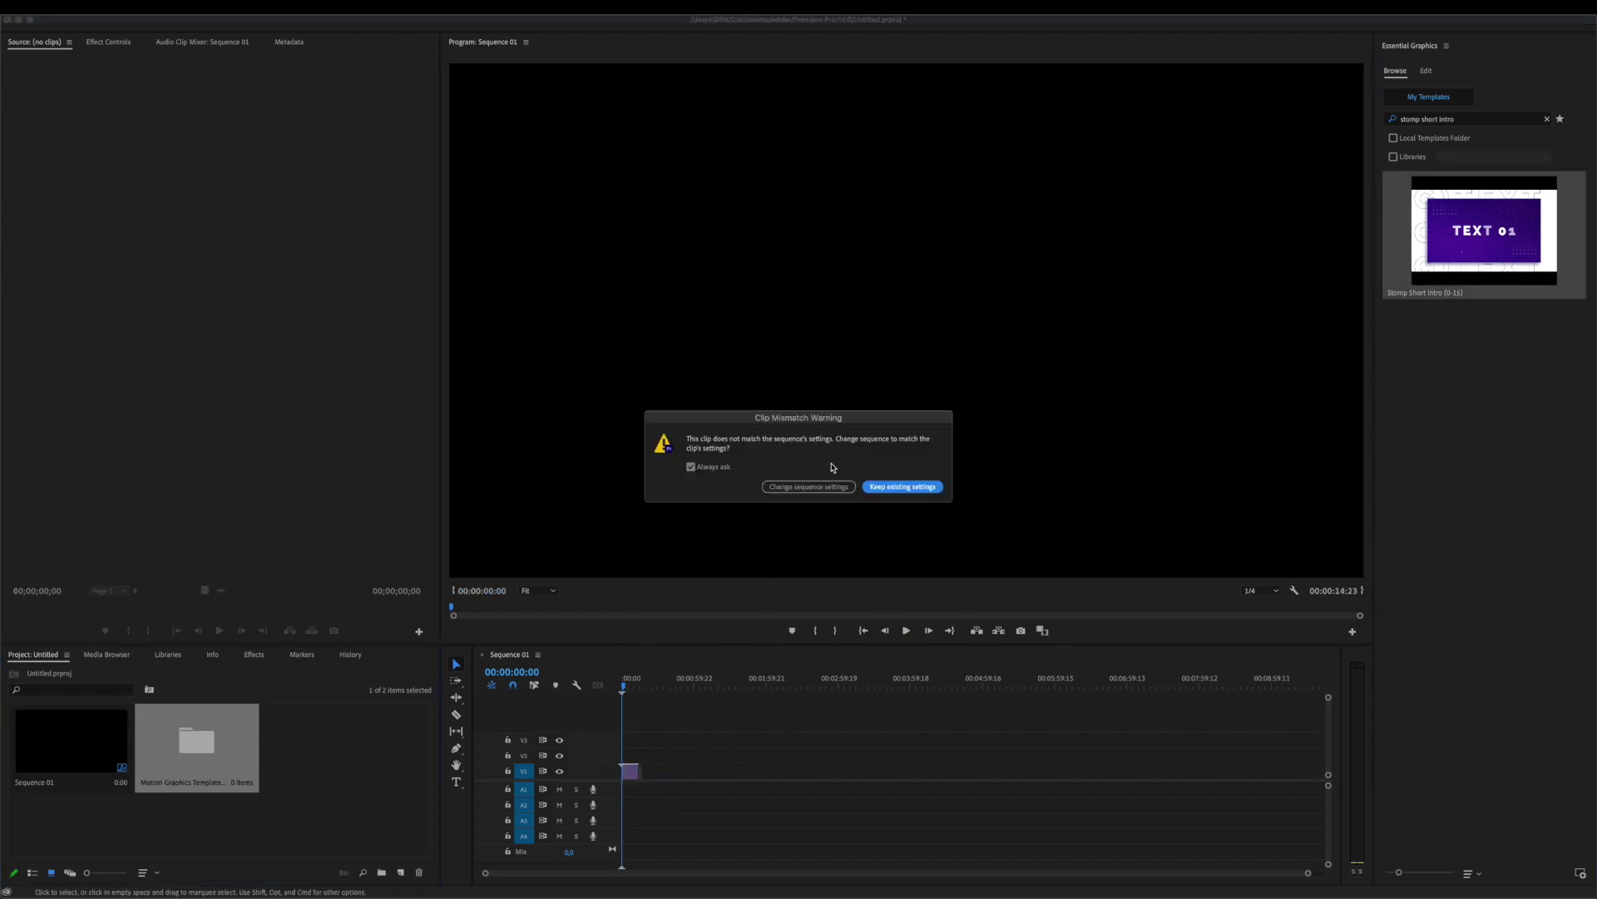
{"action": "left_click", "coordinate": [811, 488]}
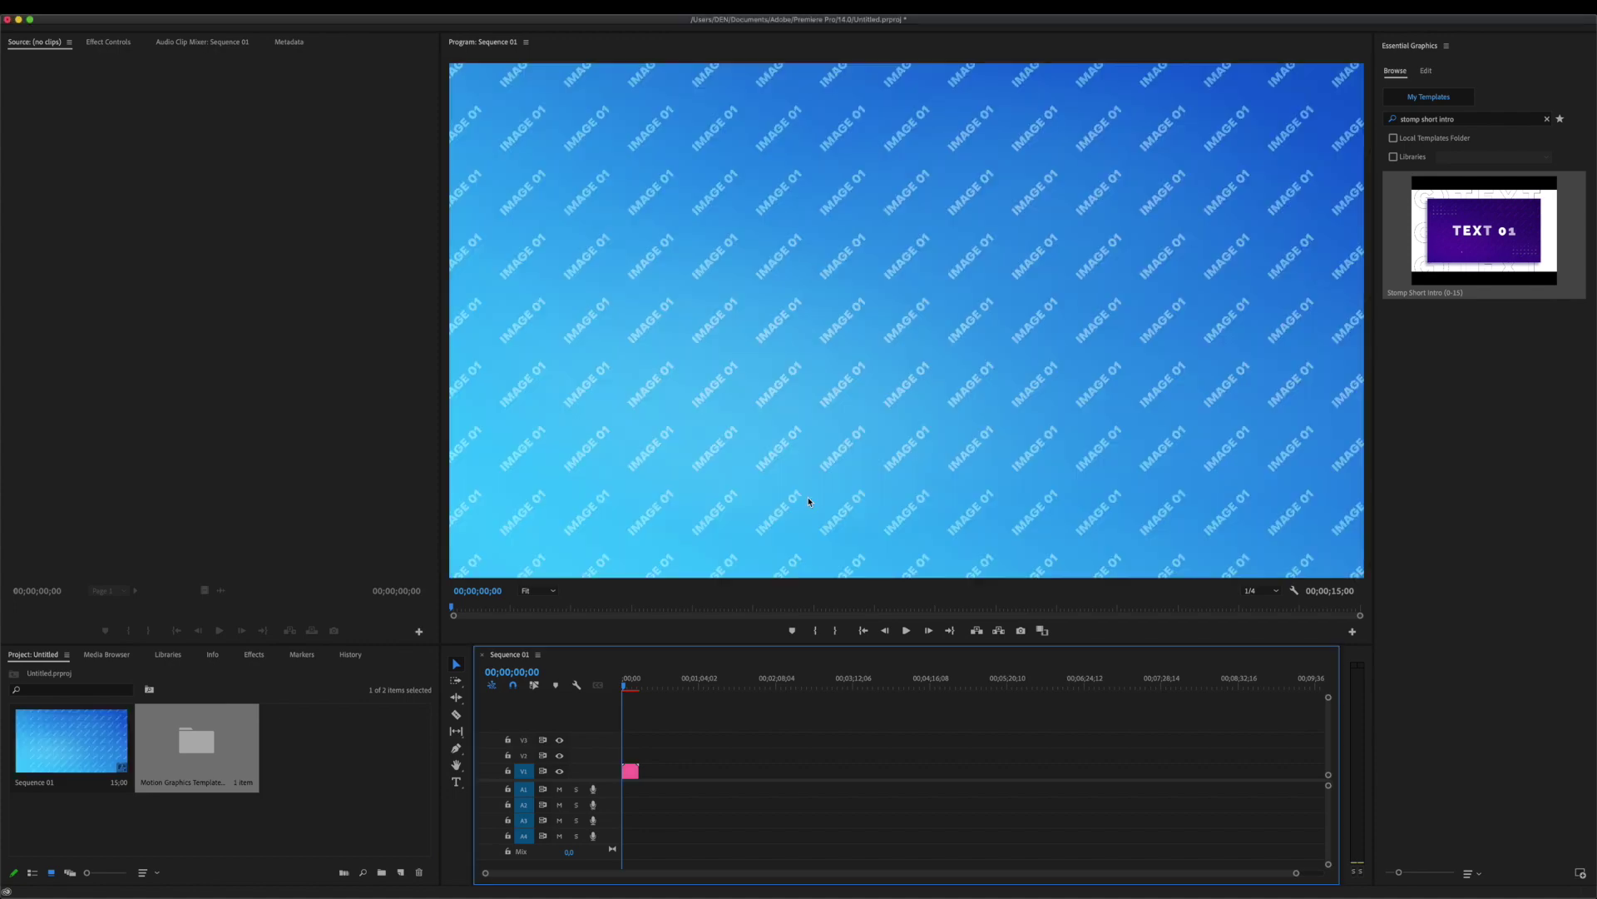
{"action": "left_click_drag", "start_coordinate": [1295, 873], "coordinate": [948, 881]}
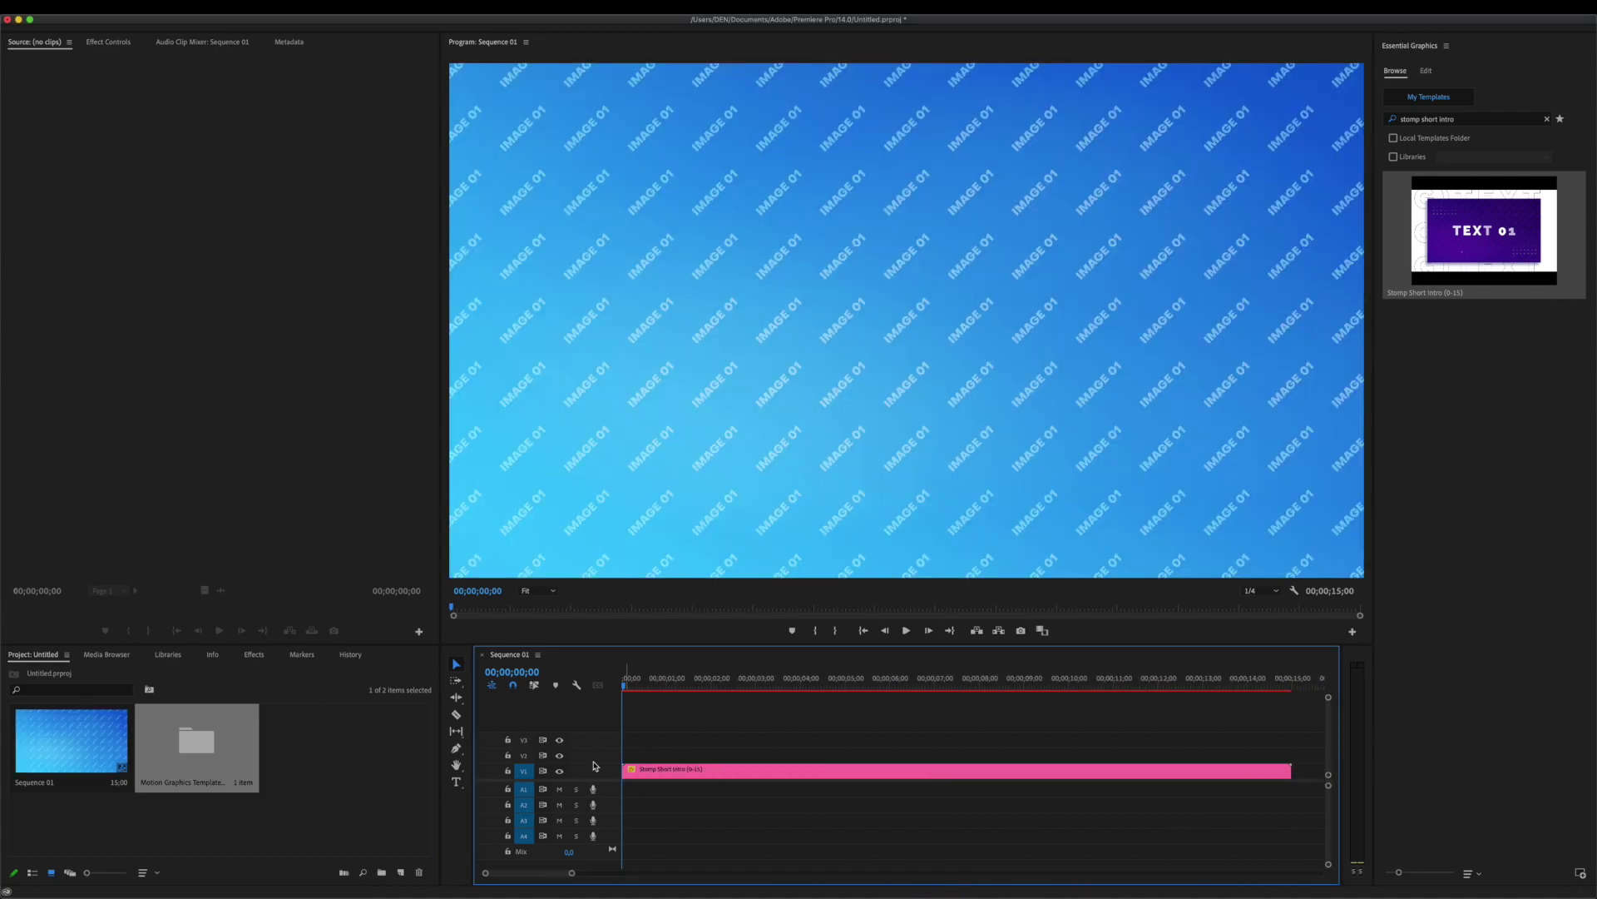
{"action": "left_click_drag", "start_coordinate": [593, 763], "coordinate": [592, 735]}
- Select the intro clip, open the Edit view, and browse Edit Colors and Add Media
{"action": "left_click", "coordinate": [1218, 771]}
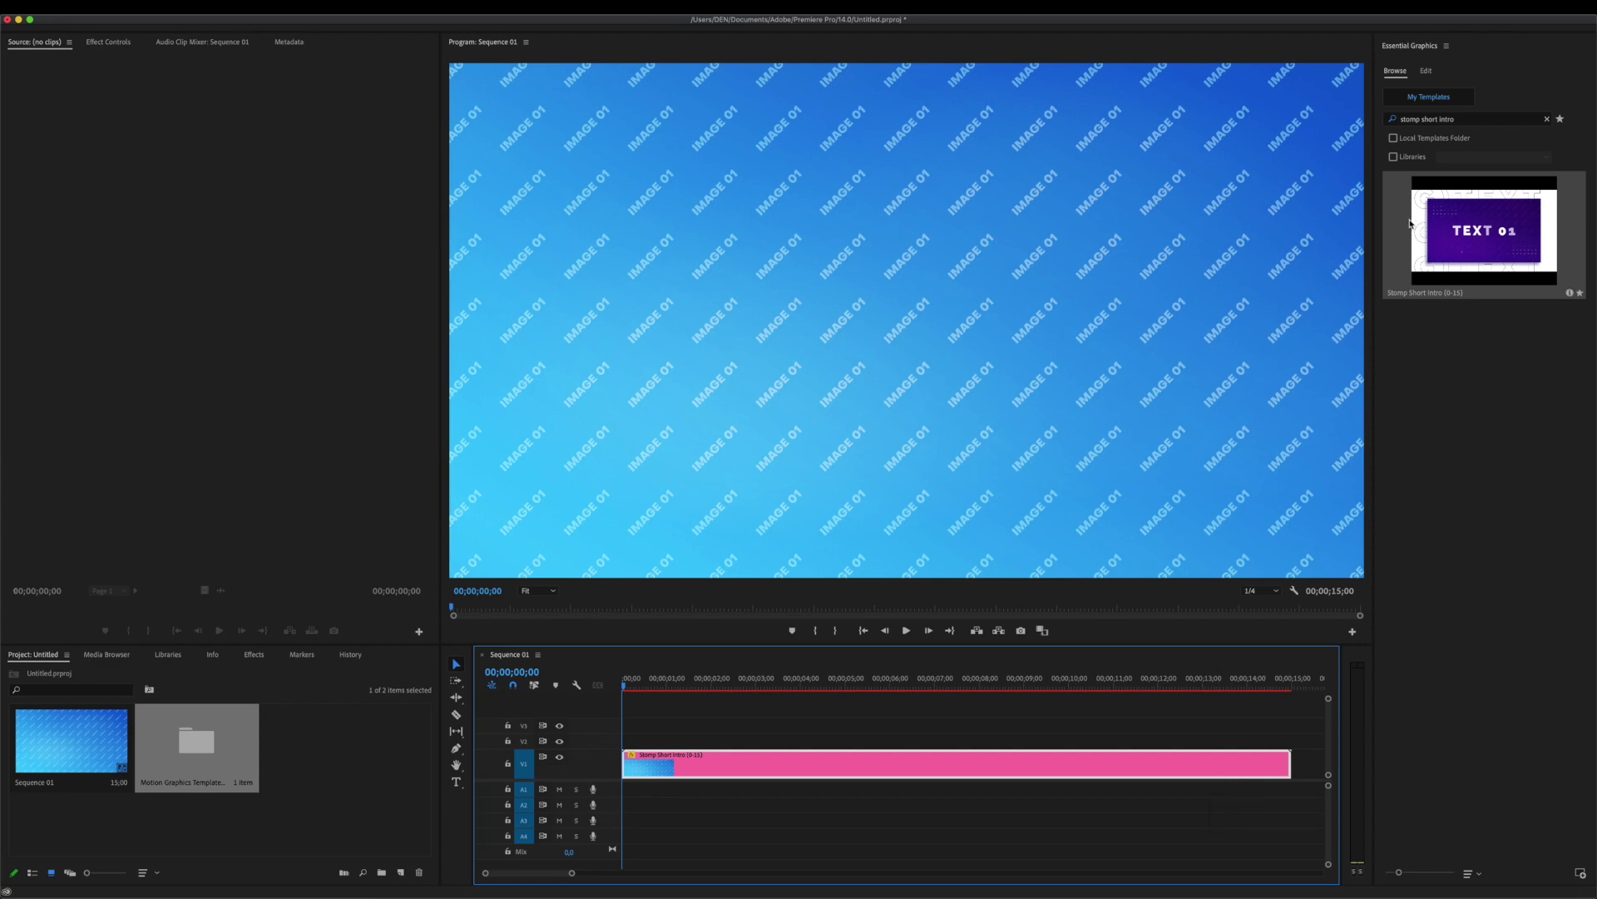
{"action": "left_click", "coordinate": [1427, 72]}
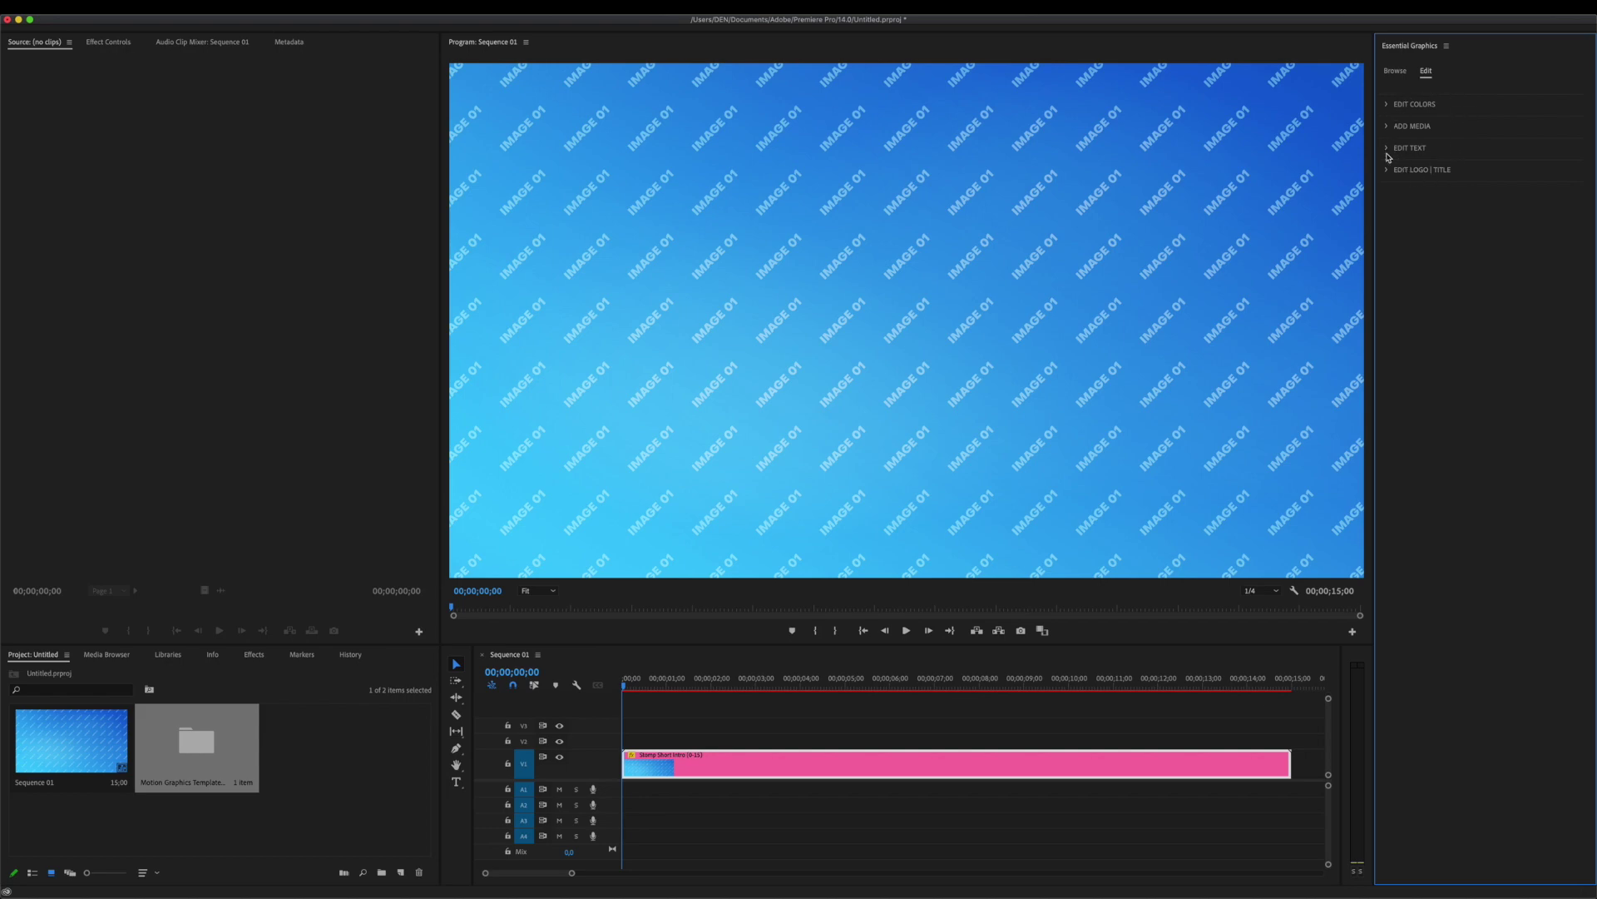
{"action": "left_click", "coordinate": [1388, 105]}
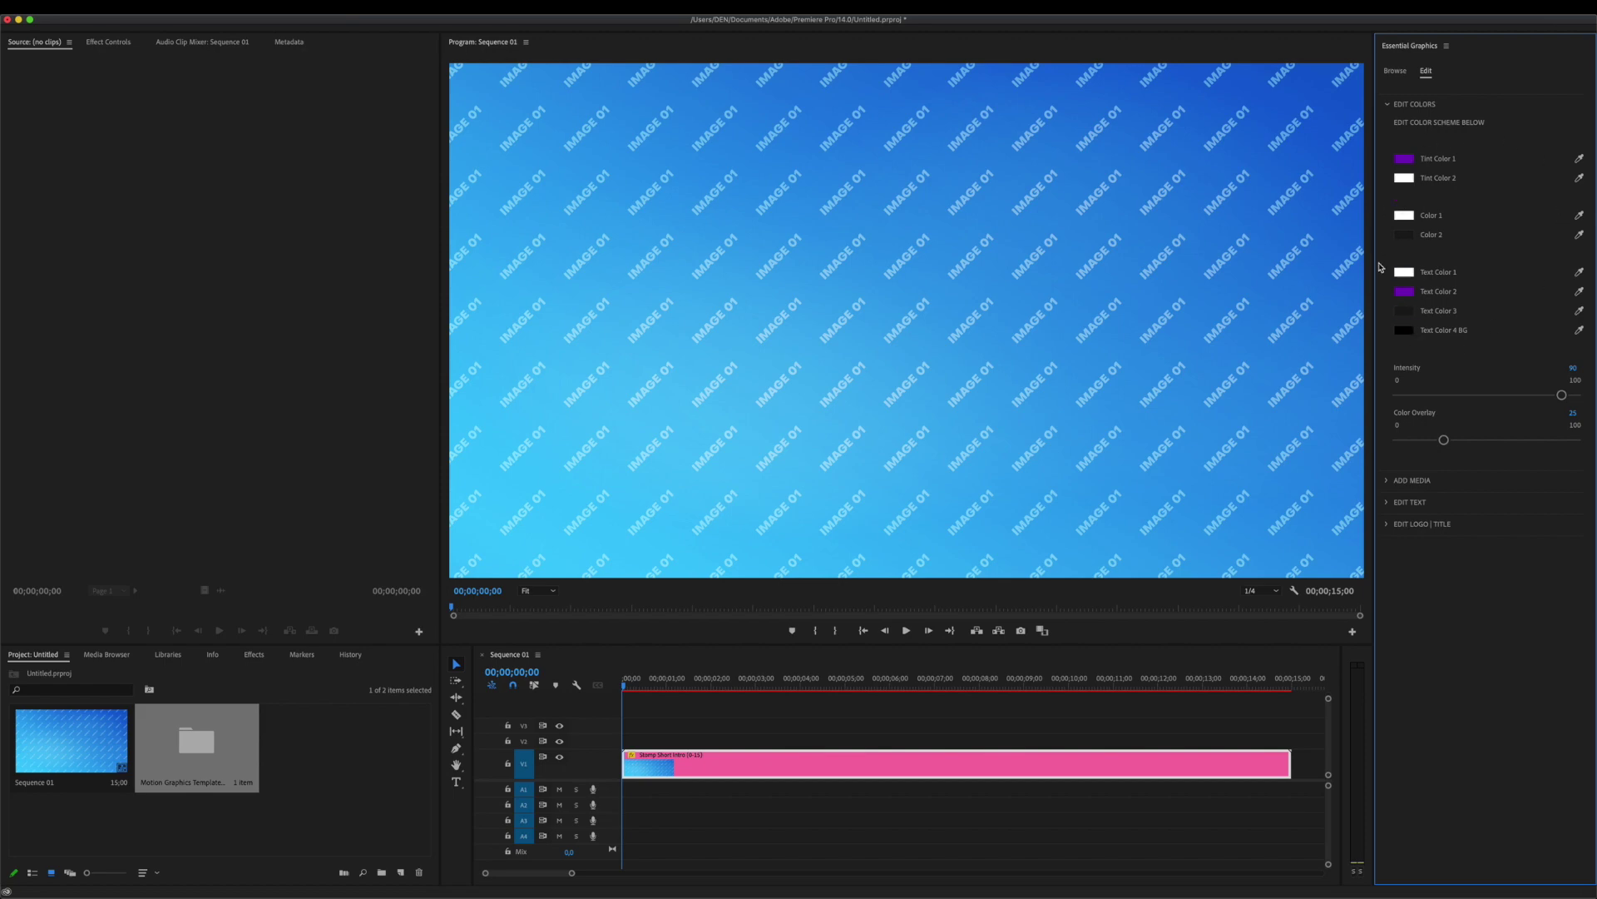
{"action": "left_click", "coordinate": [1388, 105]}
{"action": "left_click", "coordinate": [1388, 126]}
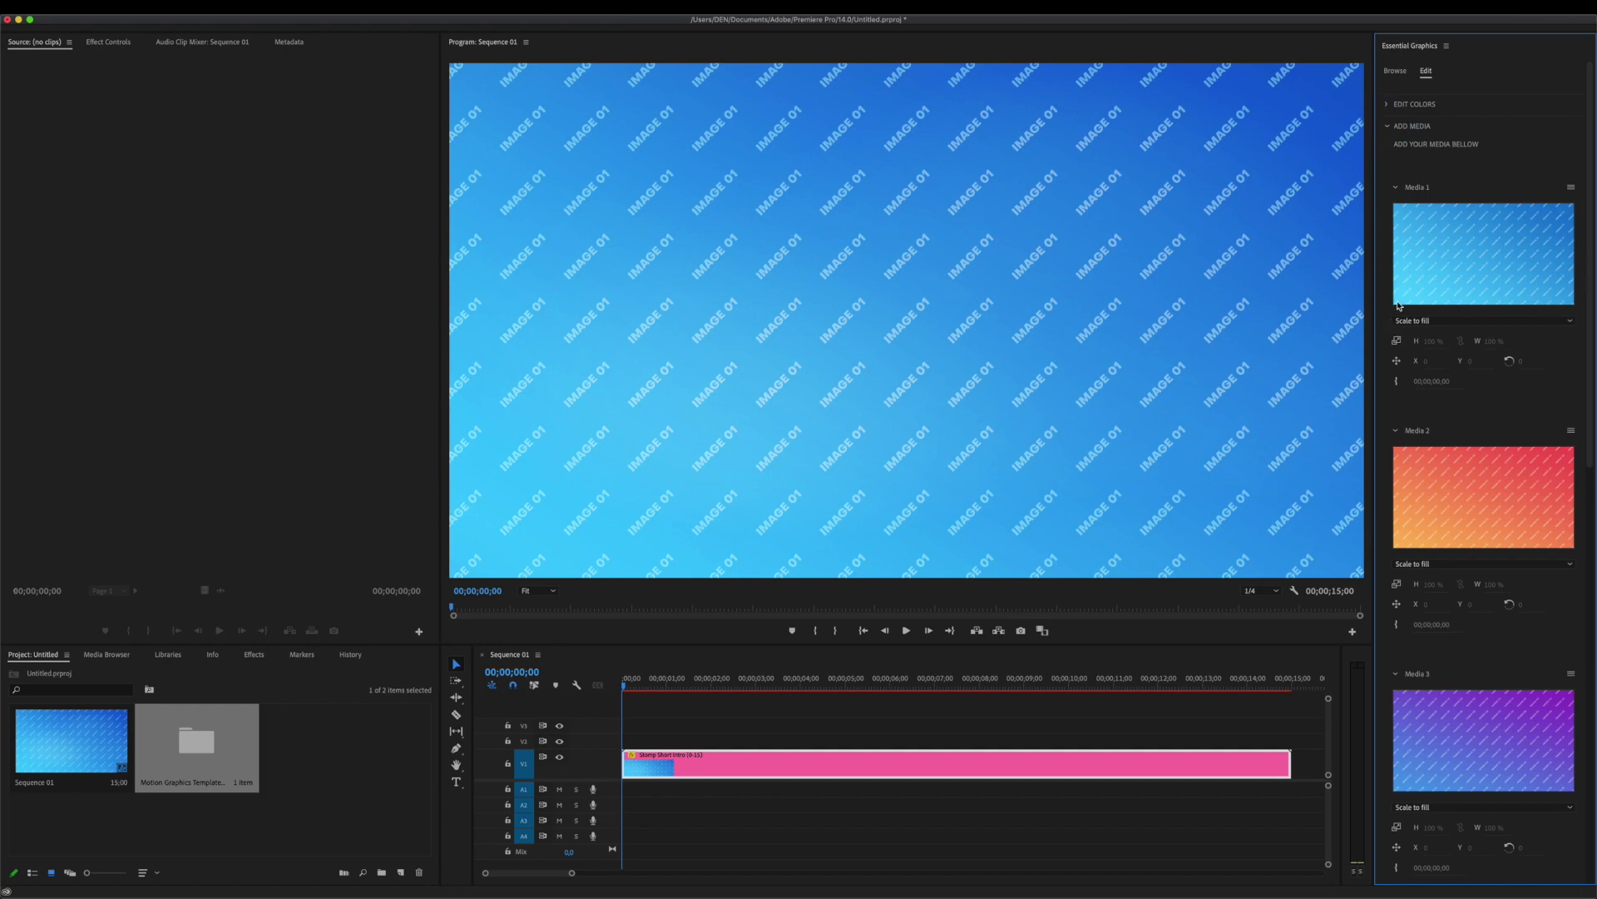
{"action": "scroll", "coordinate": [1394, 270], "scroll_direction": "down", "scroll_amount": 10}
{"action": "scroll", "coordinate": [1394, 271], "scroll_direction": "up", "scroll_amount": 10}
{"action": "left_click", "coordinate": [1387, 127]}
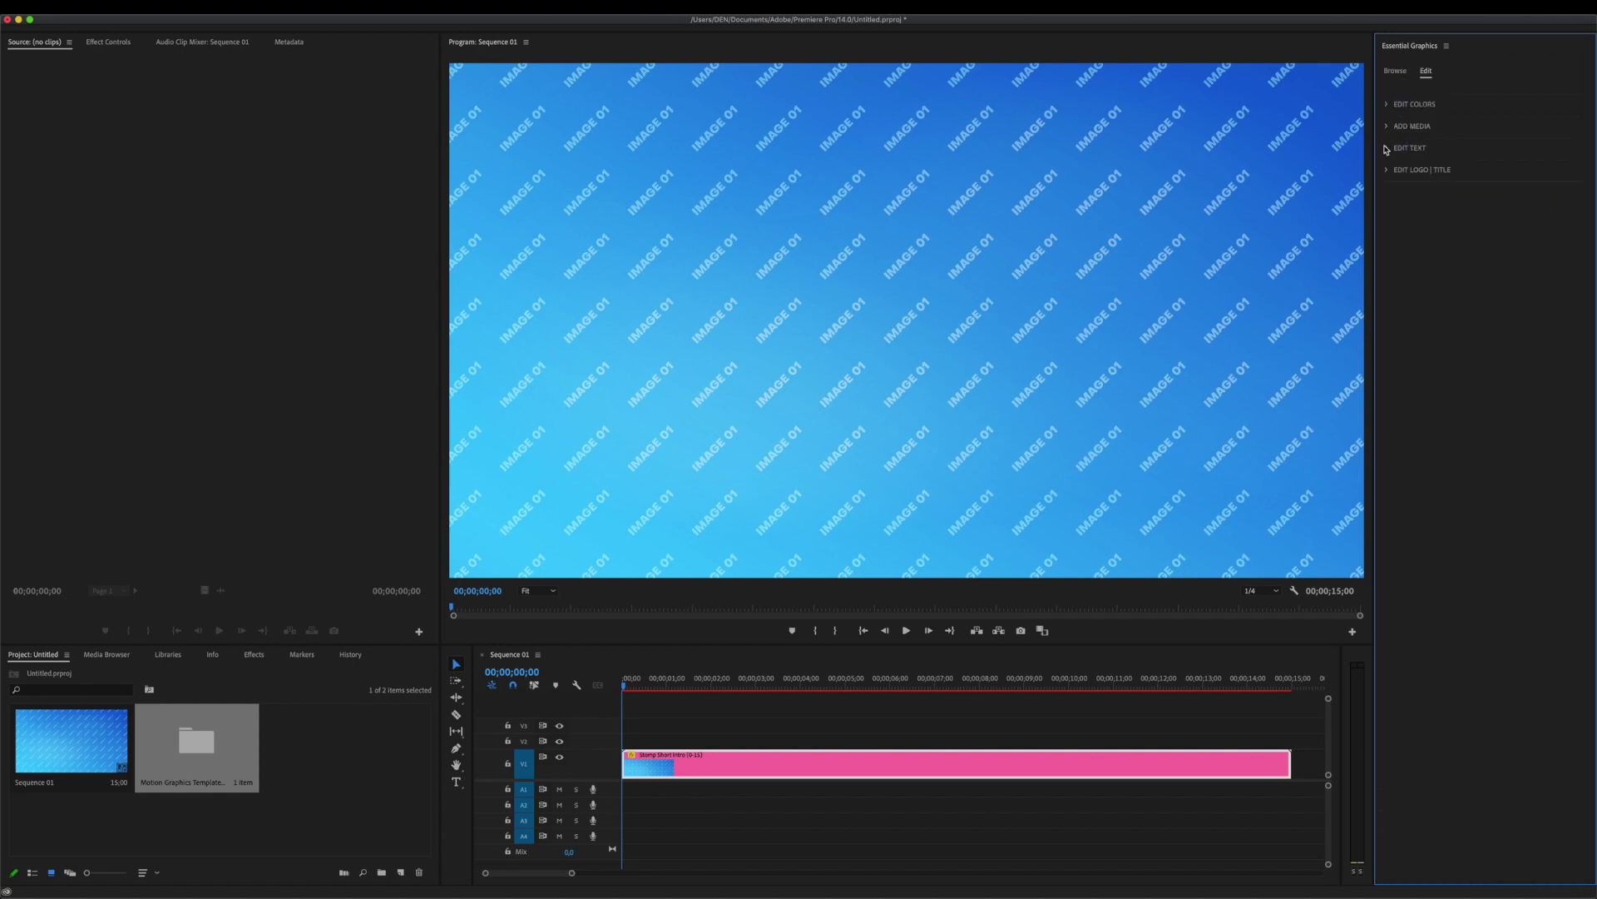
{"action": "left_click", "coordinate": [1387, 149]}
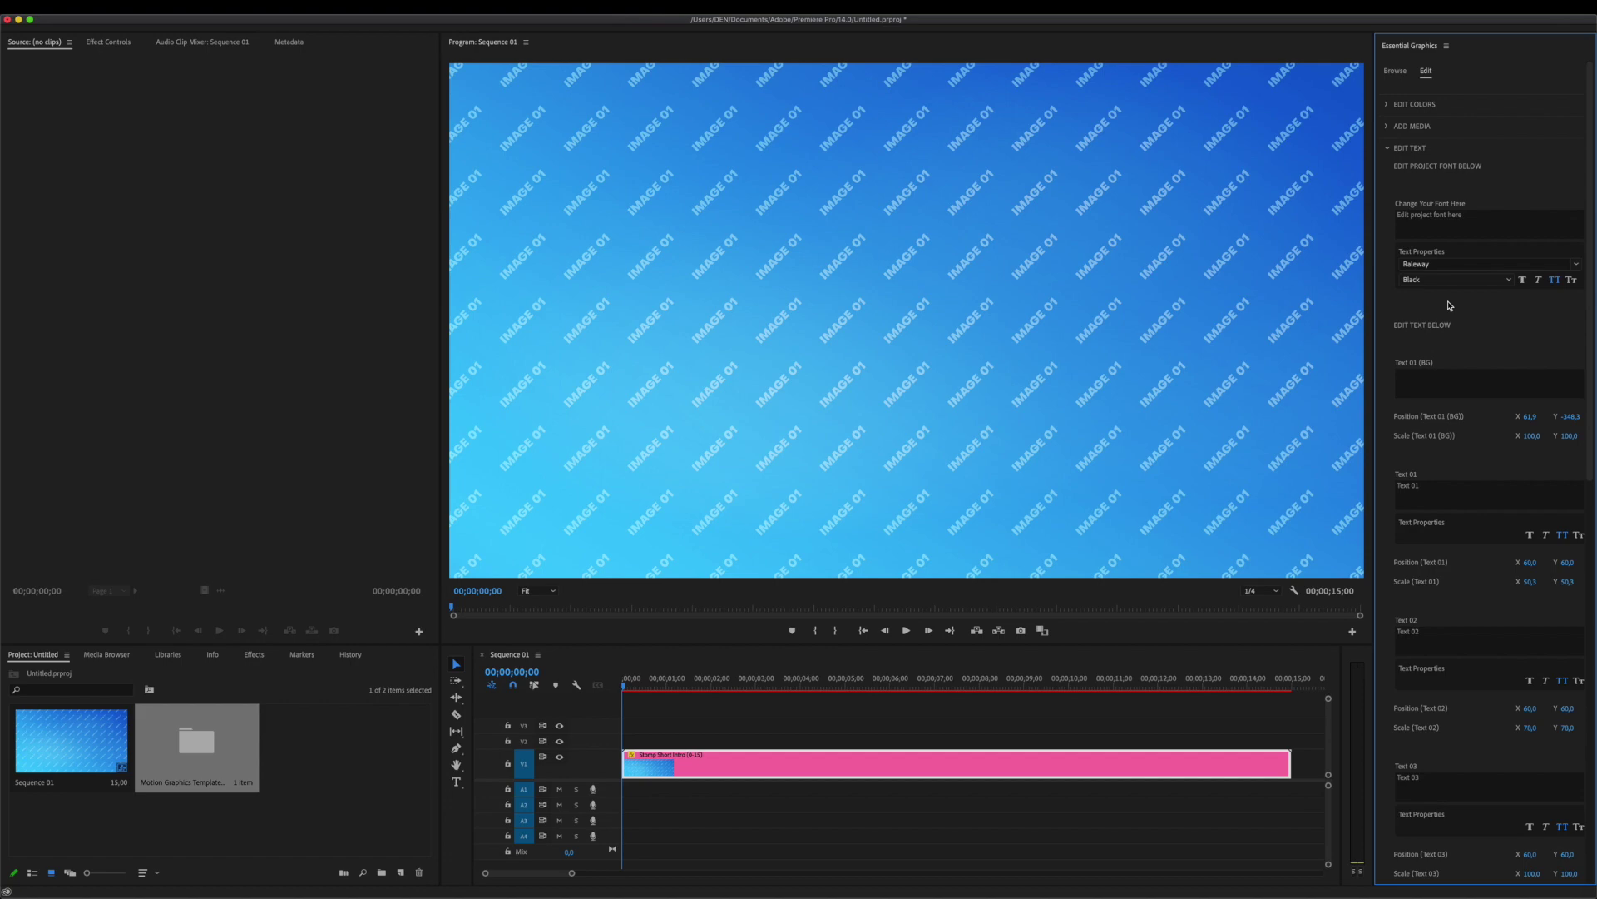
{"action": "scroll", "coordinate": [1384, 256], "scroll_direction": "down", "scroll_amount": 5}
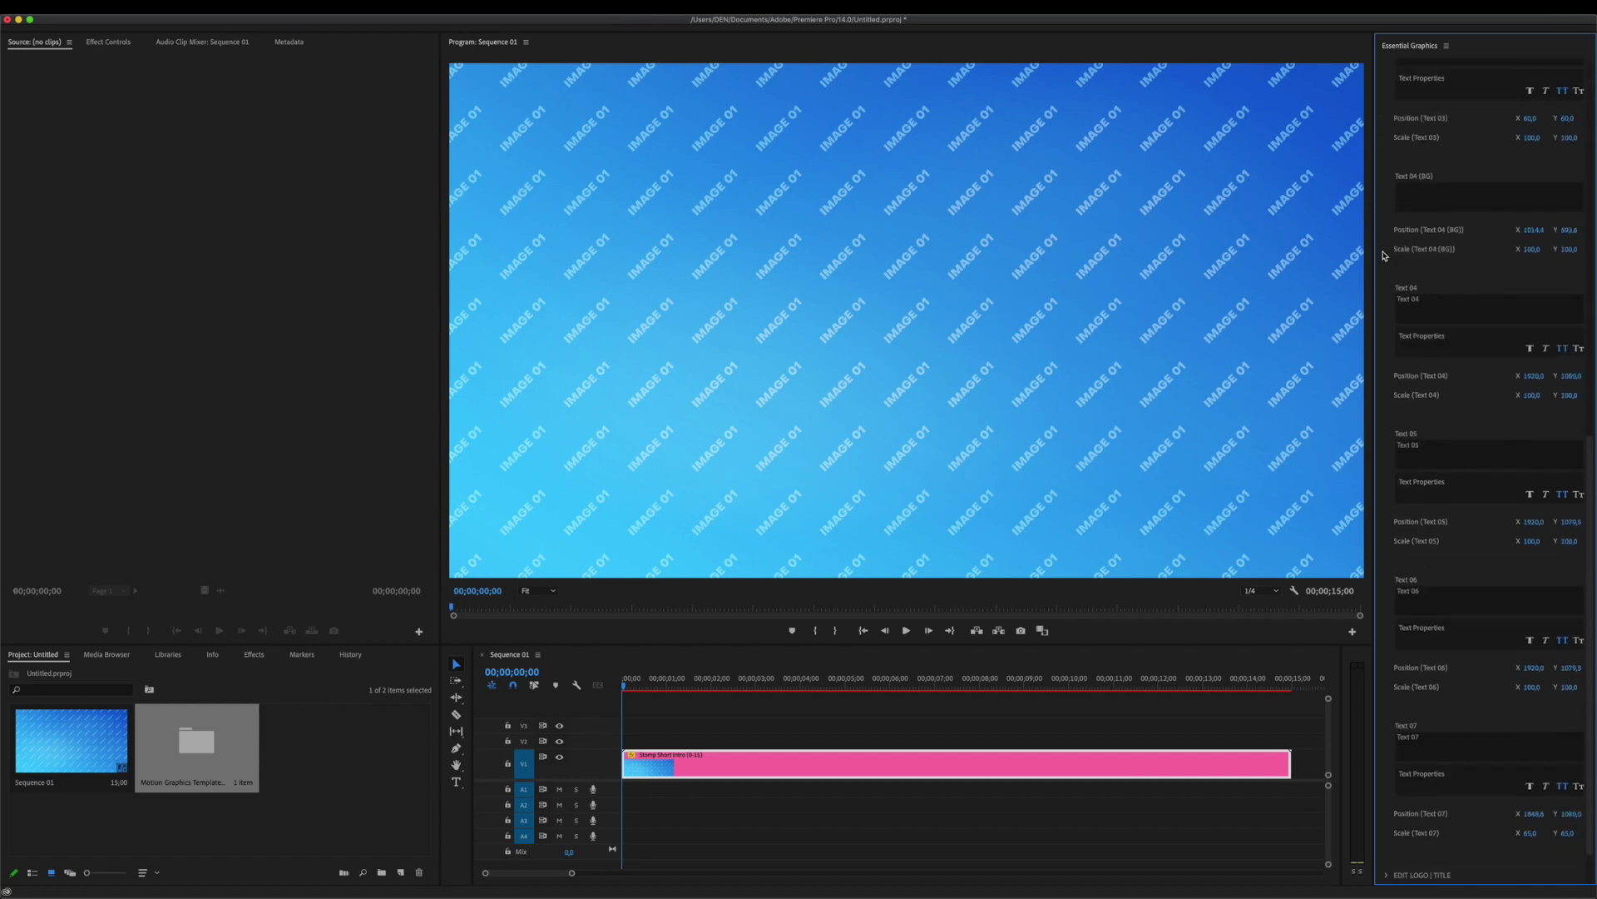
{"action": "scroll", "coordinate": [1384, 255], "scroll_direction": "up", "scroll_amount": 6}
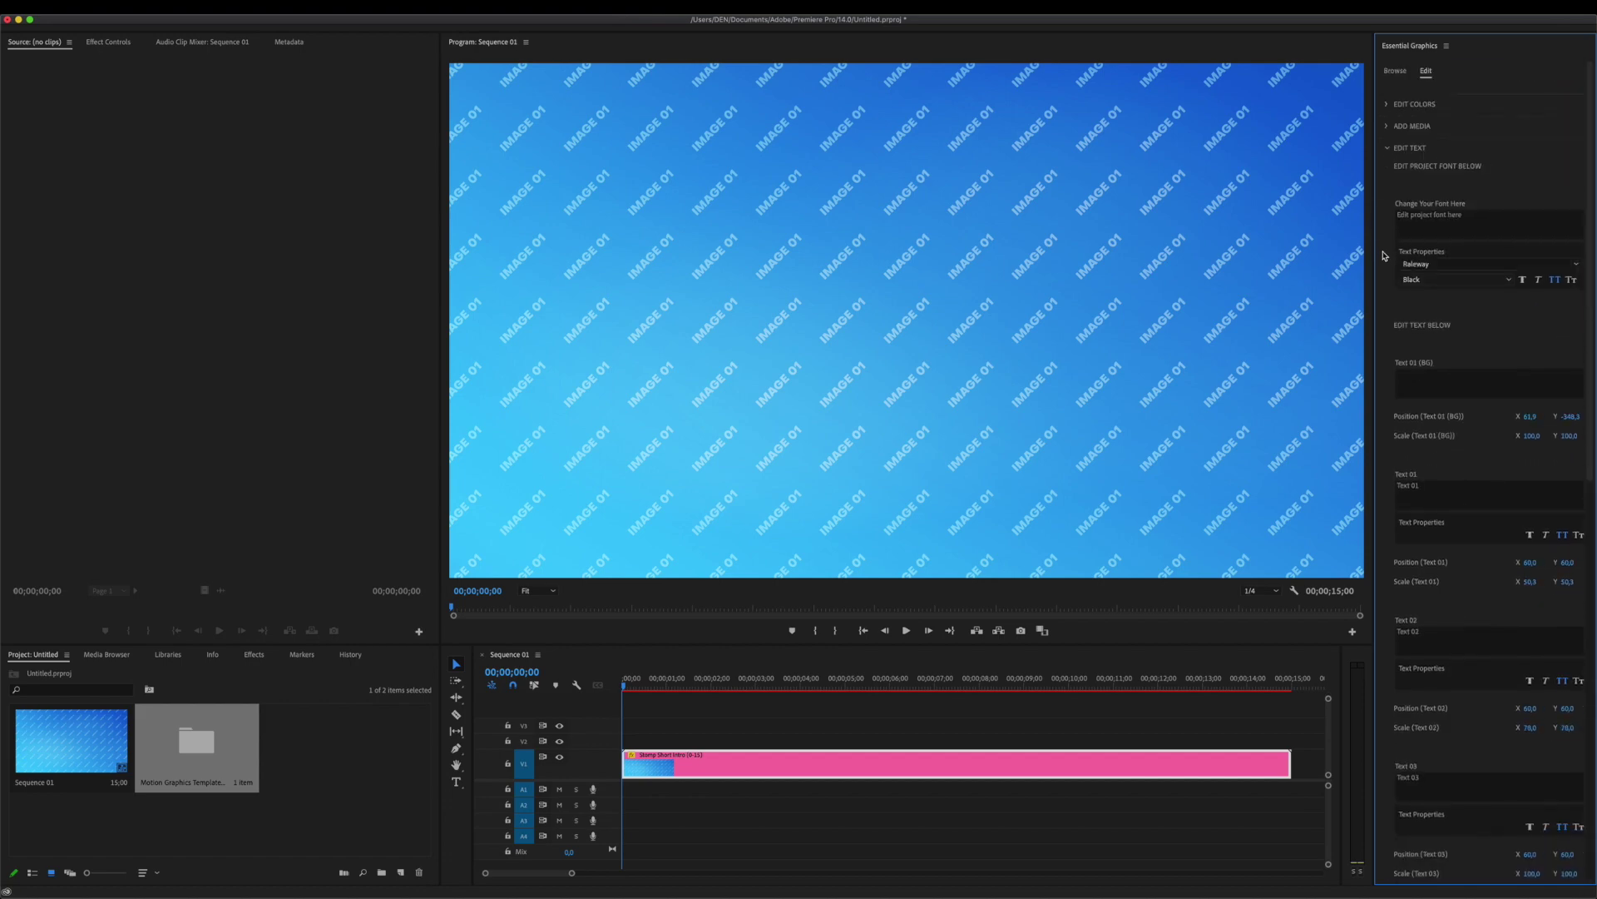
{"action": "left_click", "coordinate": [1386, 148]}
{"action": "left_click", "coordinate": [1388, 170]}
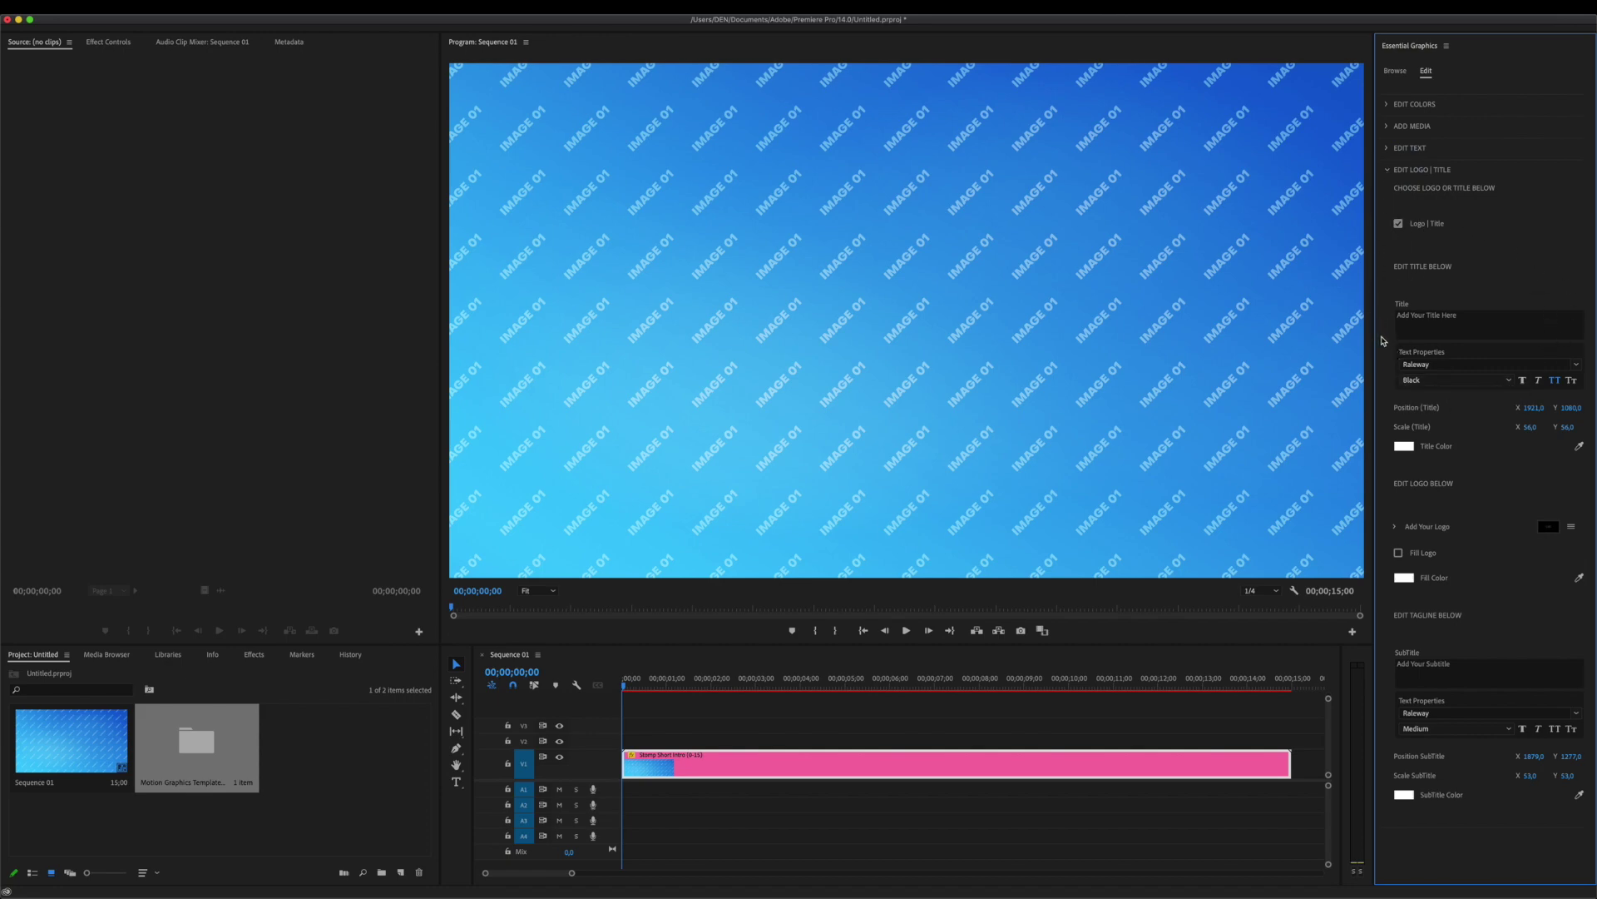
{"action": "left_click", "coordinate": [1387, 170]}
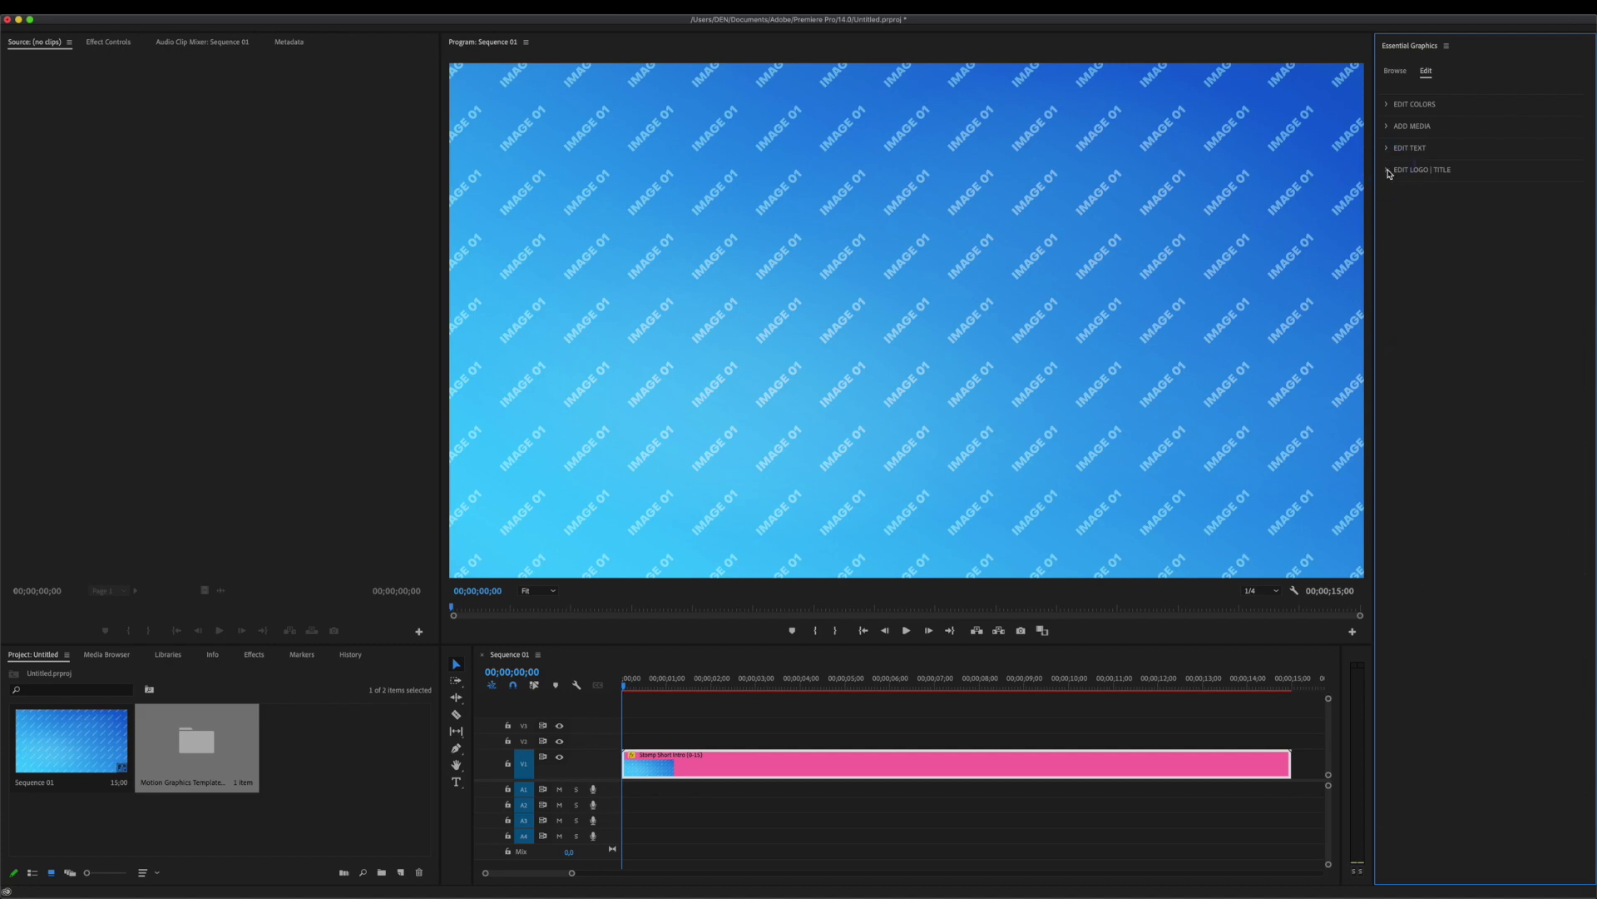
- Import the LOGO, PHOTO and VIDEO folders into the project, then expand Add Media
{"action": "double_click", "coordinate": [327, 751]}
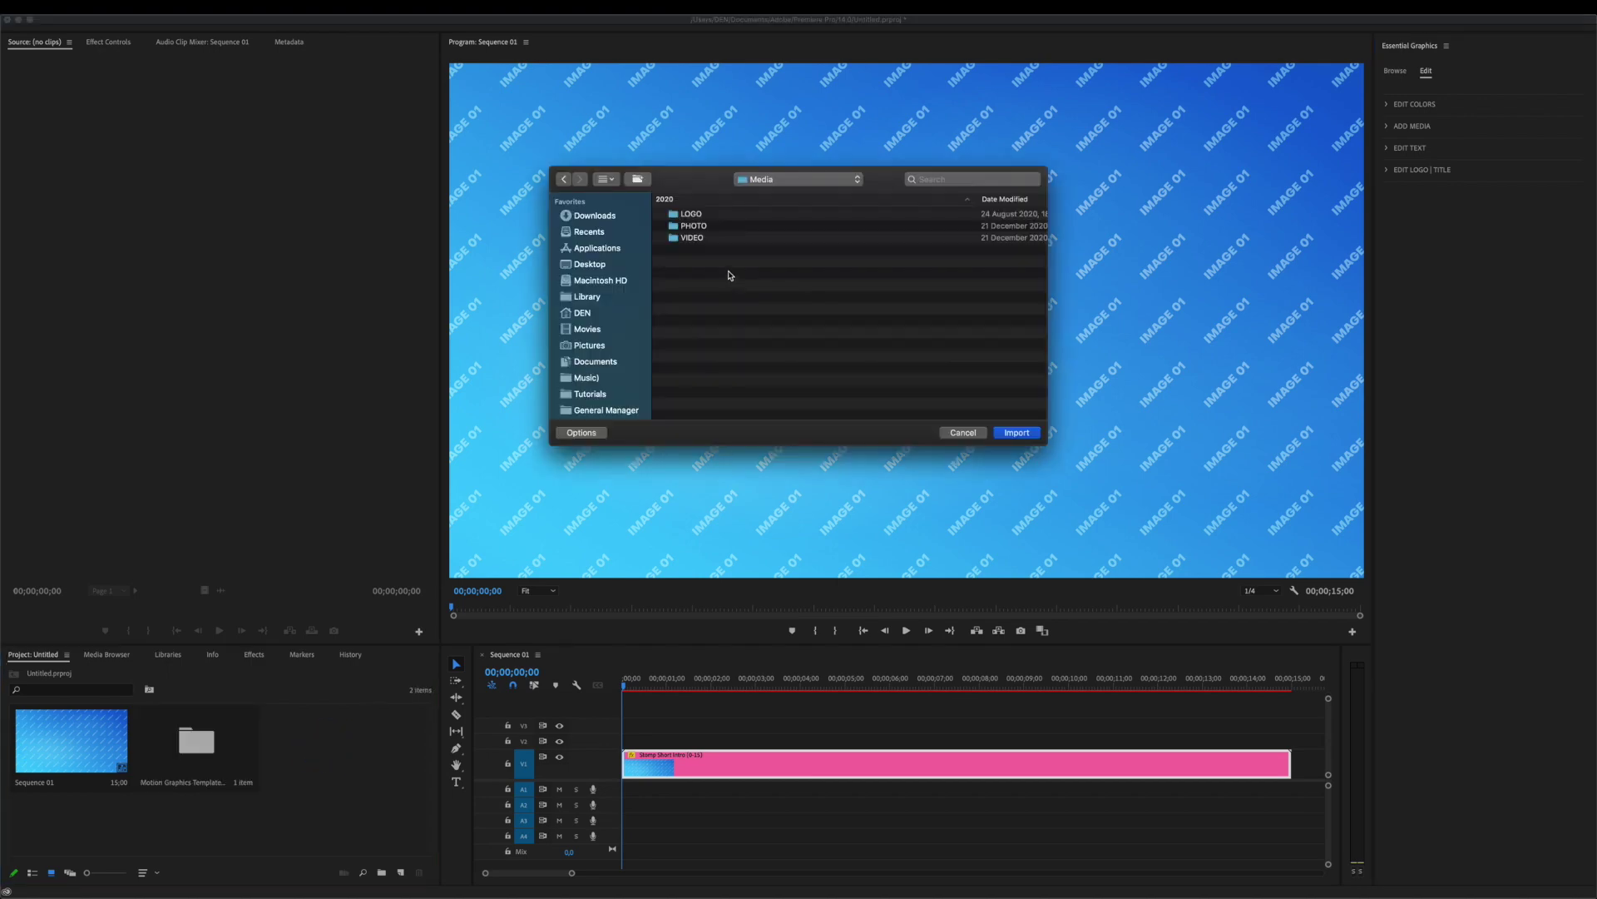
{"action": "left_click", "coordinate": [723, 257]}
{"action": "left_click_drag", "start_coordinate": [723, 257], "coordinate": [696, 210]}
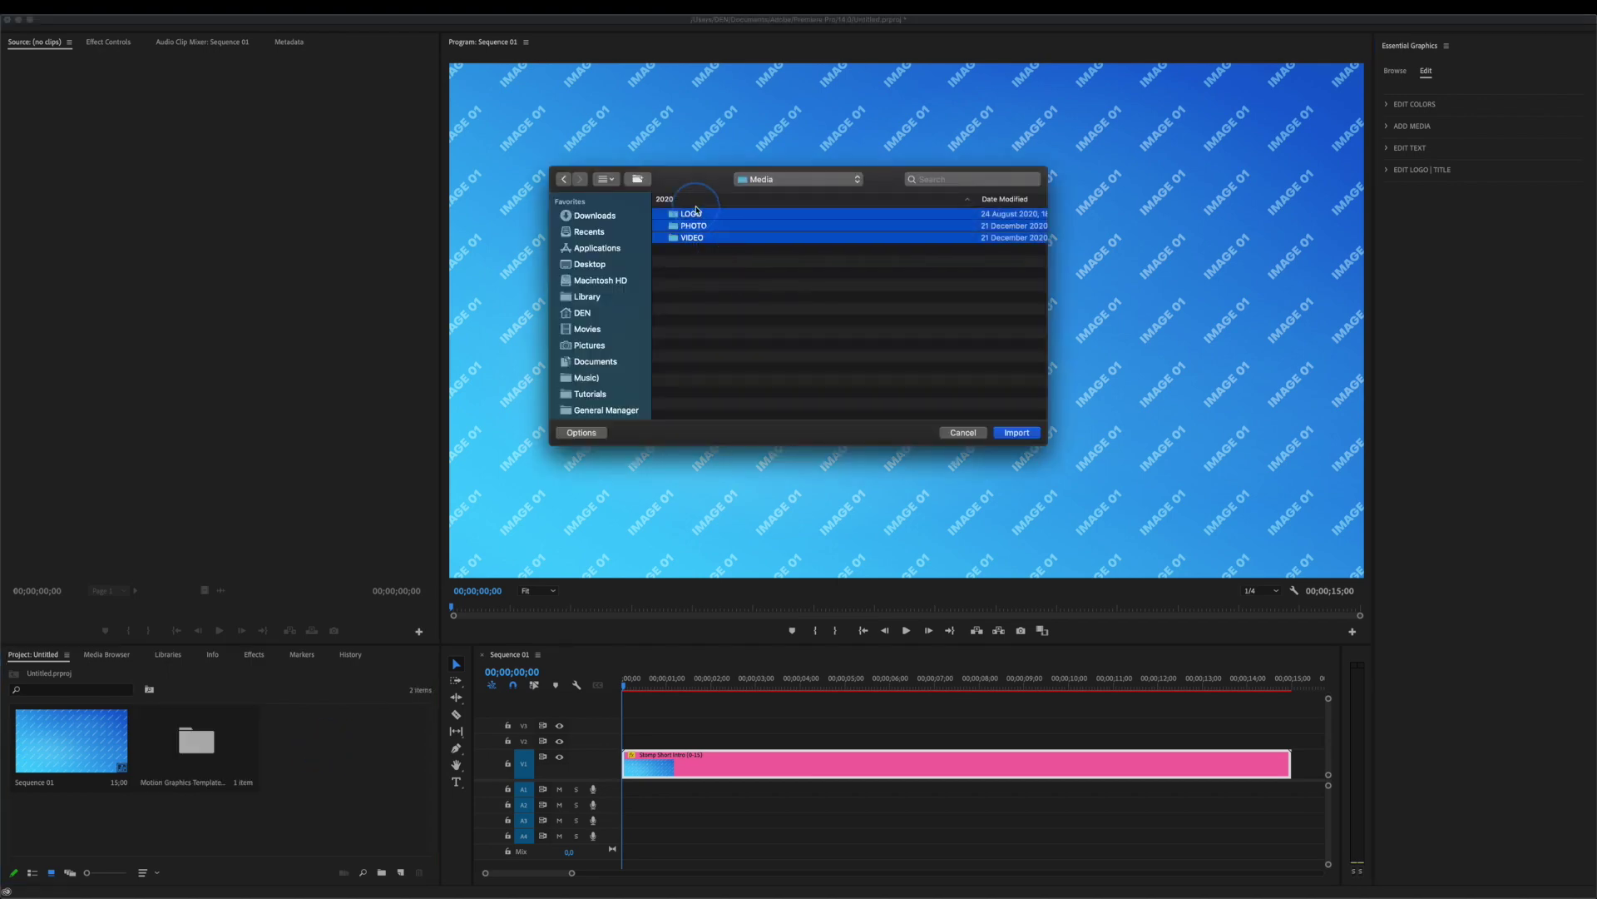
{"action": "left_click", "coordinate": [1029, 433]}
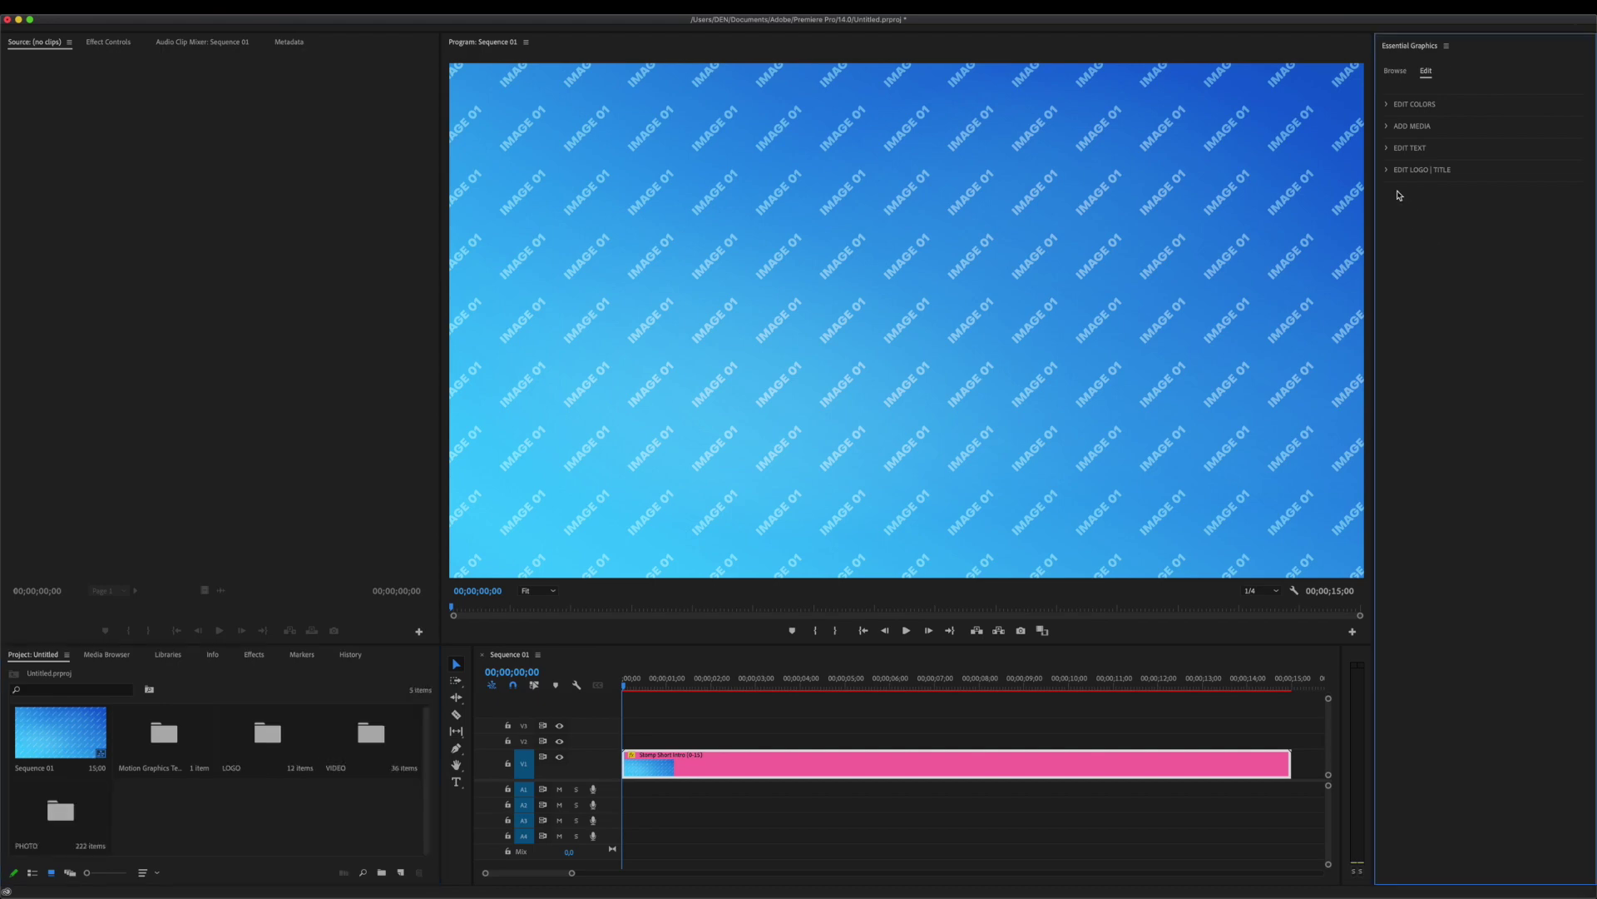
{"action": "left_click", "coordinate": [1387, 127]}
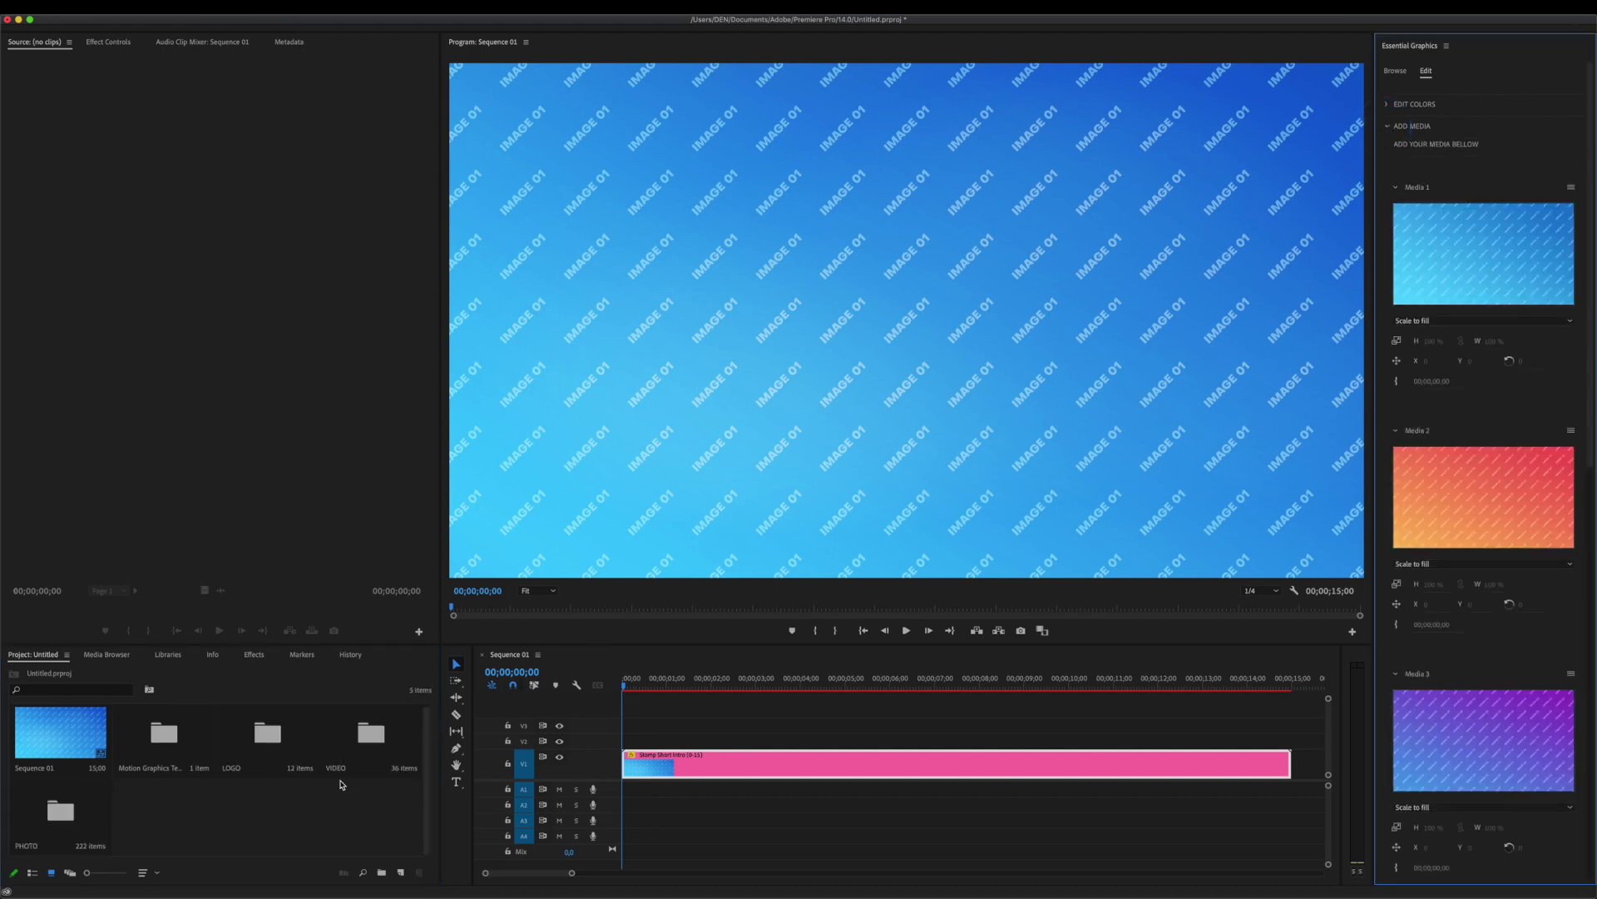
- Put a portrait photo in Media 1 scaled to about 142%, and City 48 in Media 2
{"action": "double_click", "coordinate": [58, 816]}
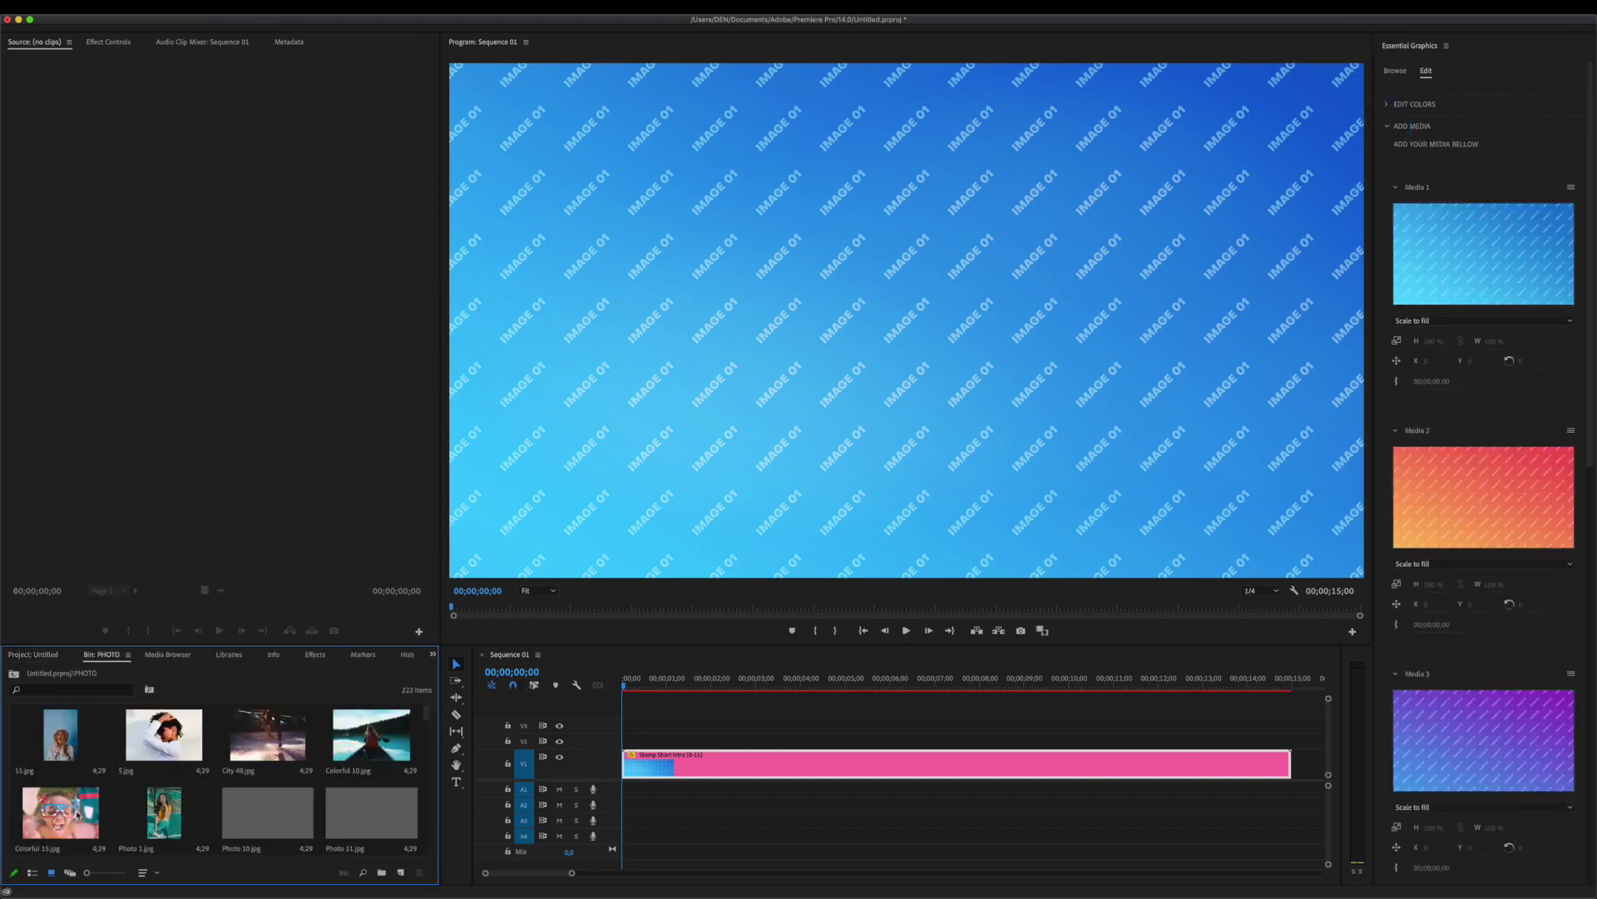
{"action": "left_click_drag", "start_coordinate": [164, 736], "coordinate": [1452, 270]}
{"action": "key", "text": "super+z"}
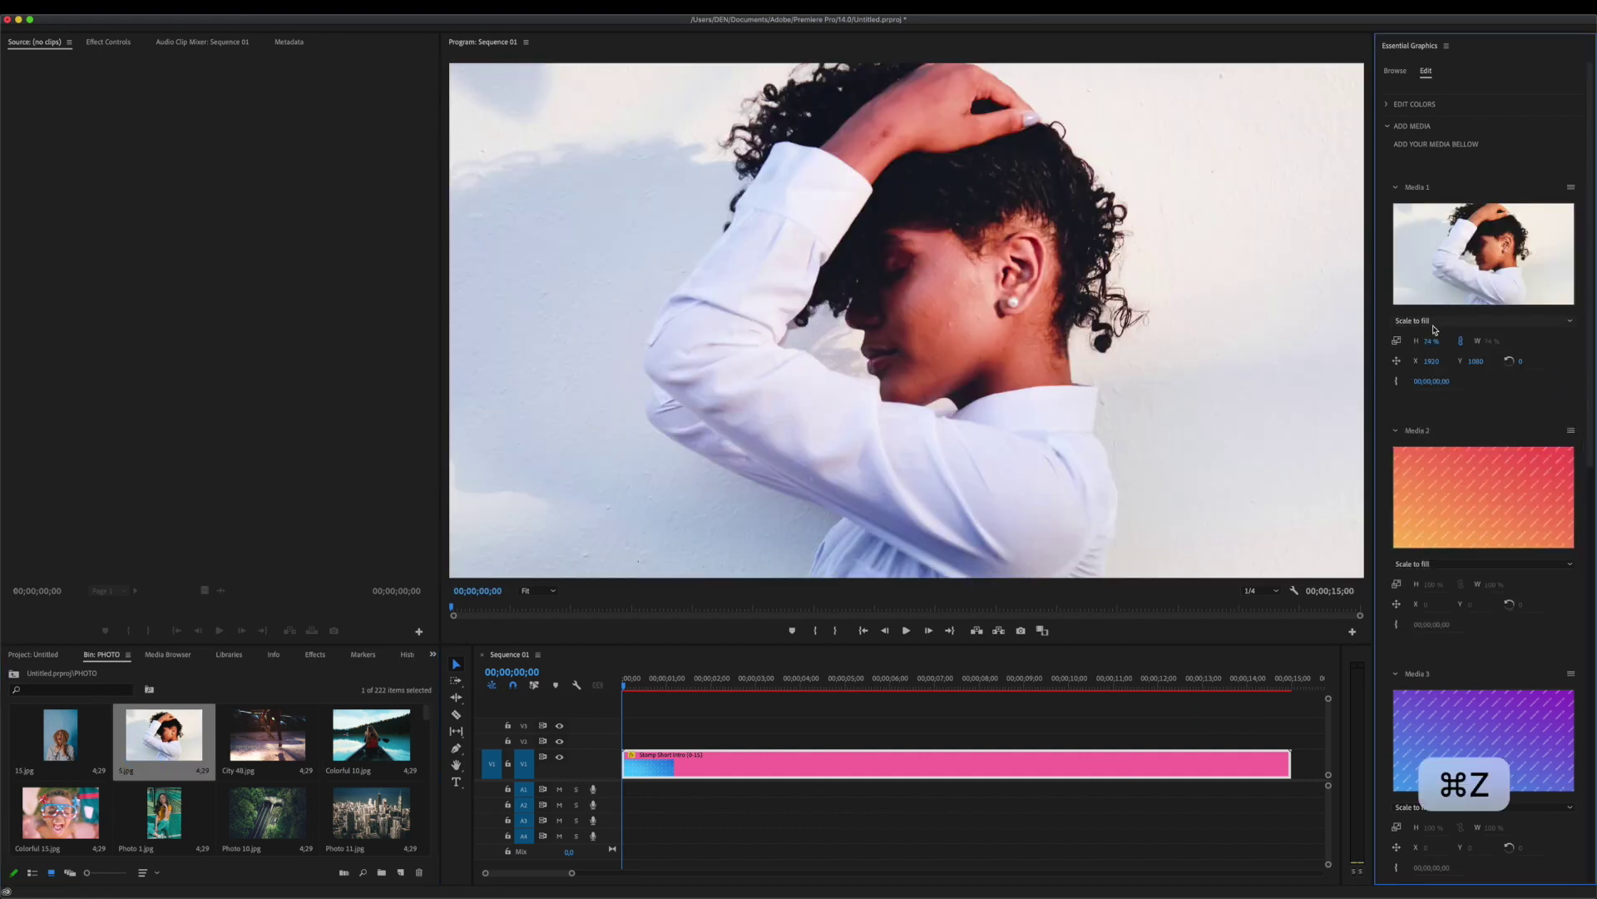
{"action": "left_click_drag", "start_coordinate": [1429, 341], "coordinate": [1482, 360]}
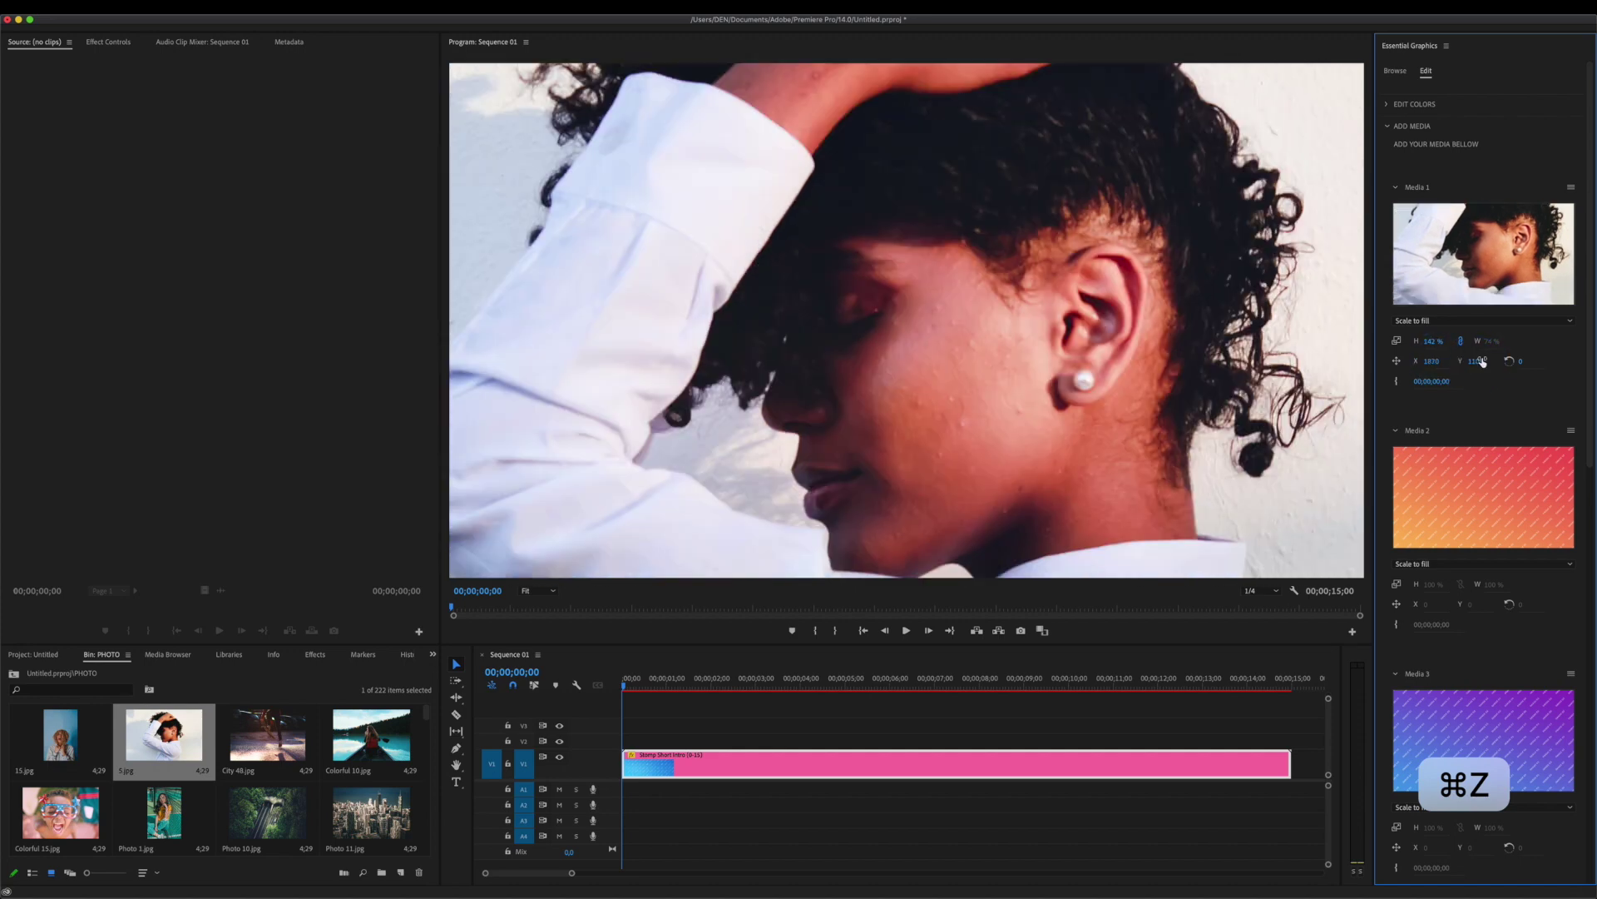
{"action": "left_click_drag", "start_coordinate": [267, 736], "coordinate": [1431, 515]}
{"action": "scroll", "coordinate": [1538, 692], "scroll_direction": "down", "scroll_amount": 10}
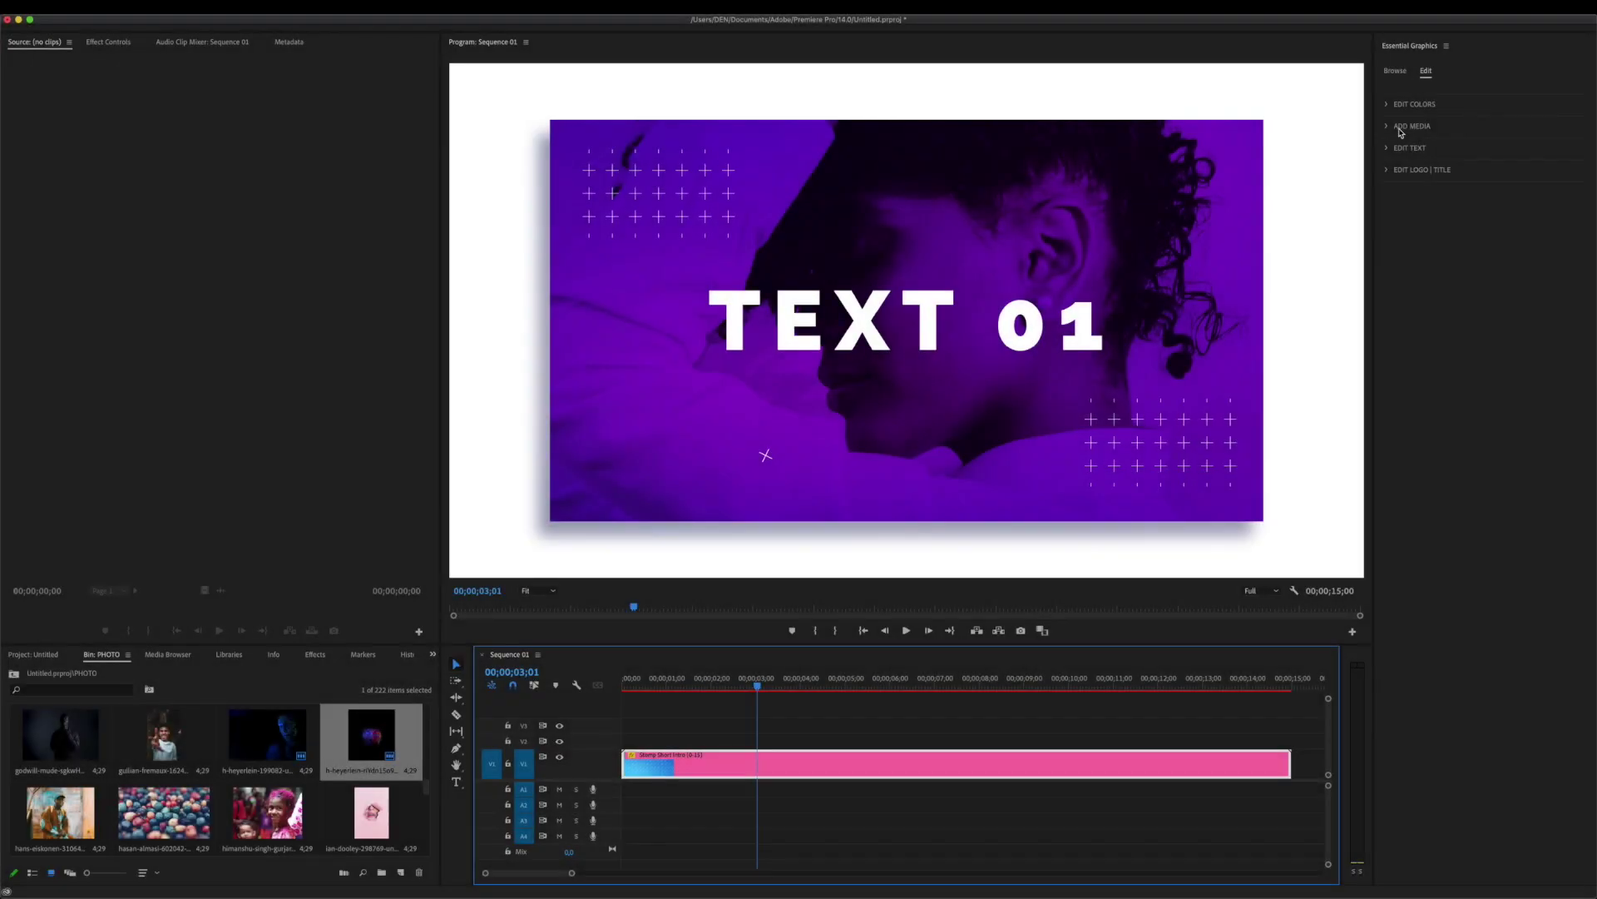
- Set Tint Color 1 to red, Color 1 to blue and Text Color 1 to green
{"action": "left_click", "coordinate": [1388, 106]}
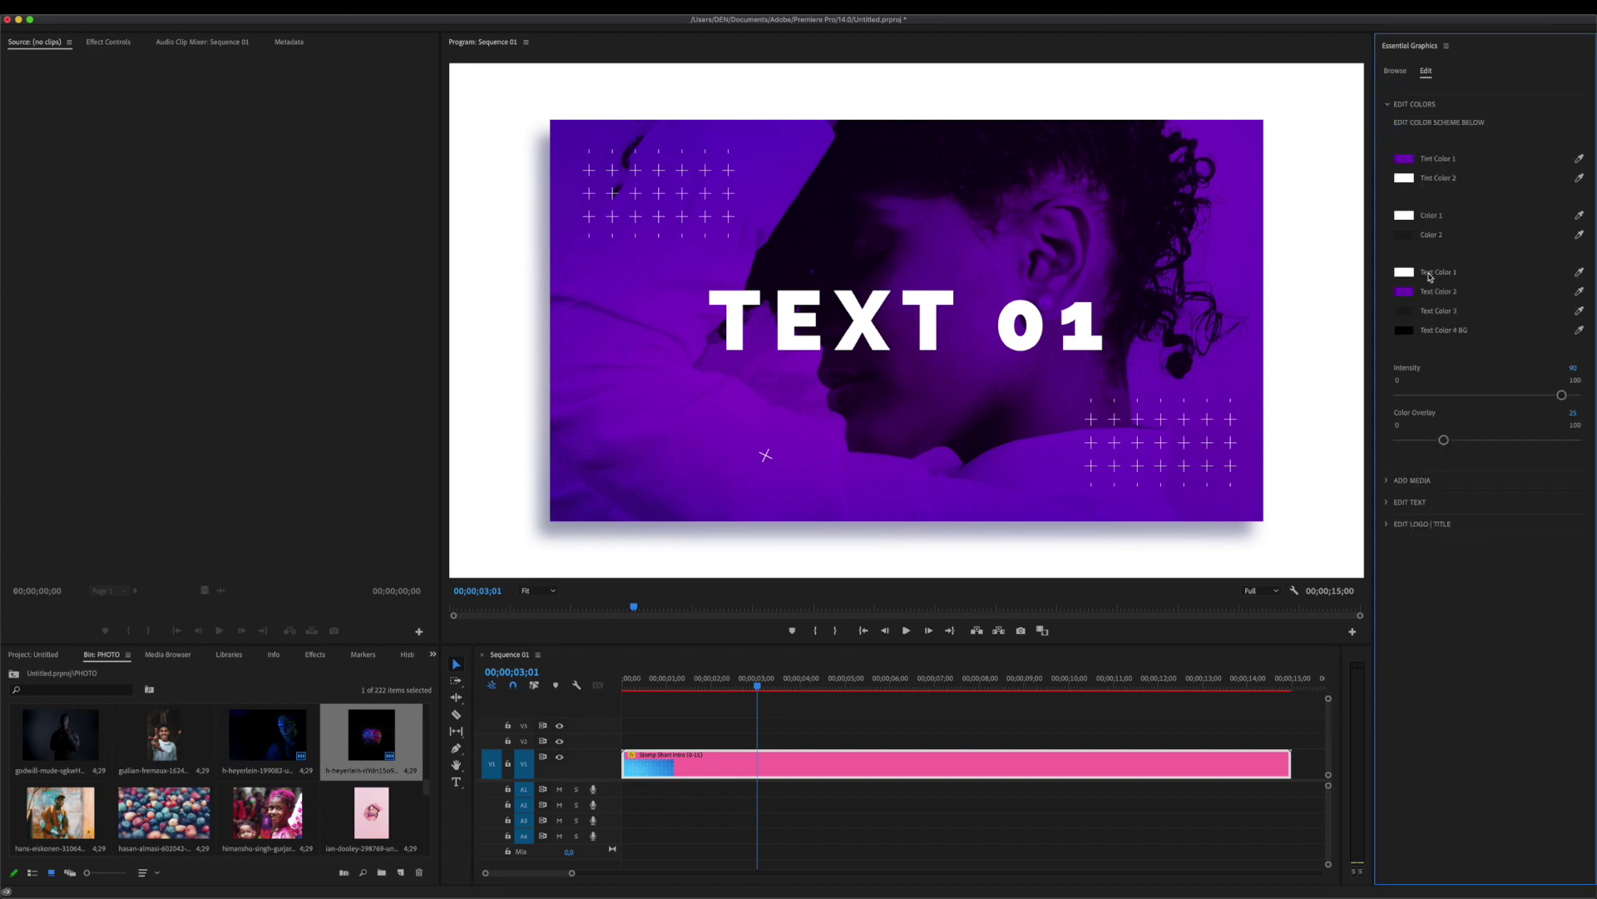
{"action": "left_click", "coordinate": [1405, 159]}
{"action": "left_click_drag", "start_coordinate": [583, 373], "coordinate": [584, 264]}
{"action": "left_click", "coordinate": [685, 249]}
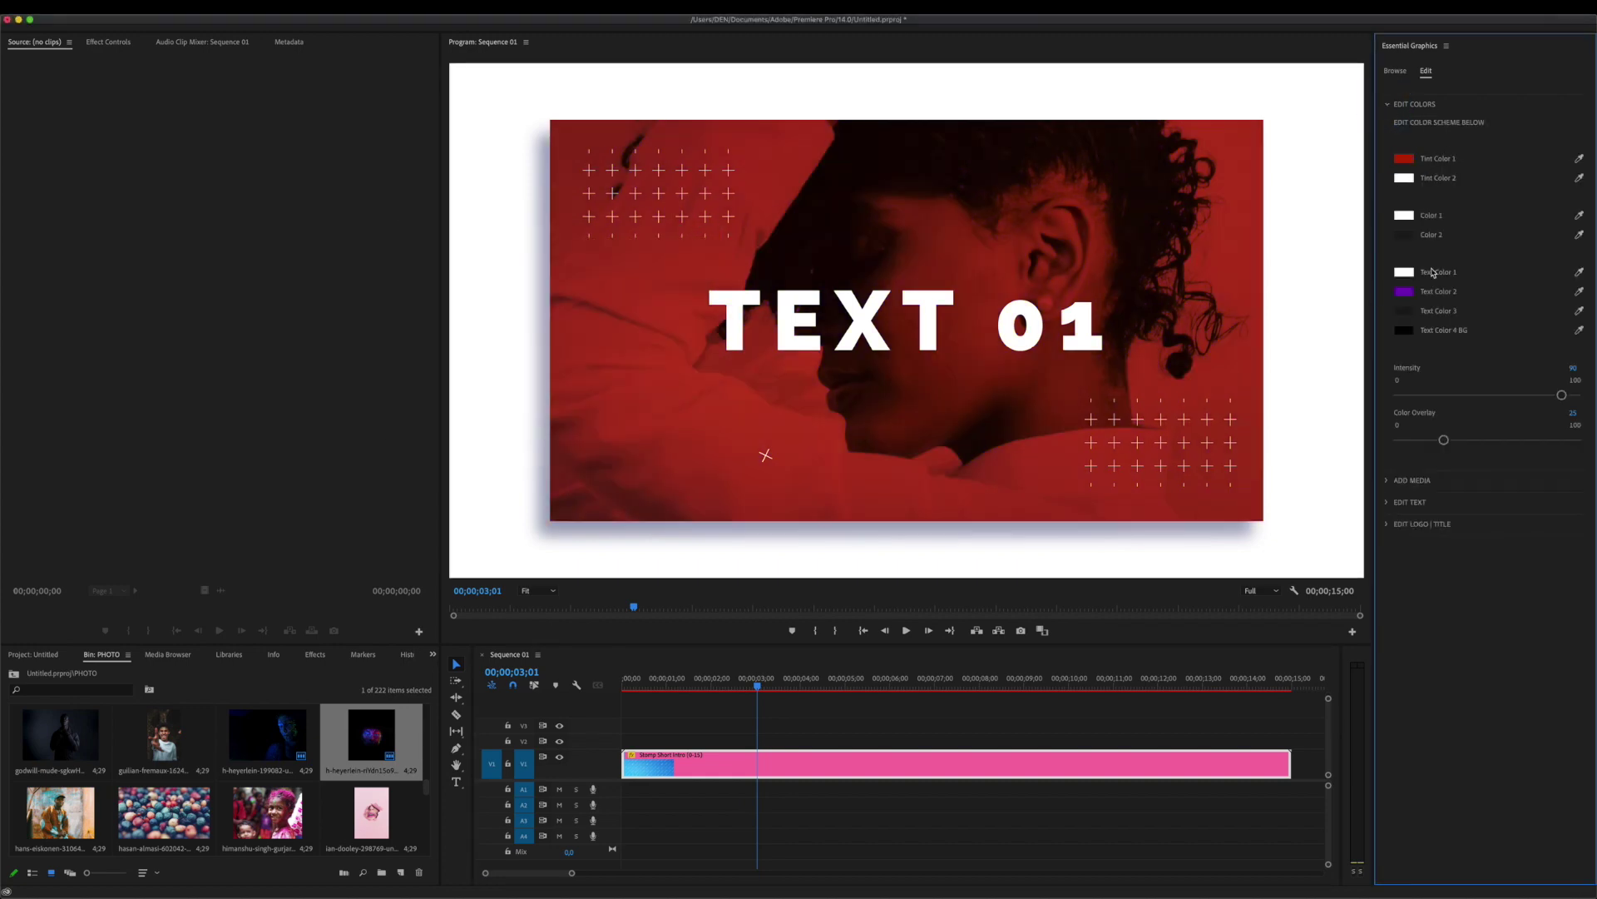
{"action": "left_click", "coordinate": [1405, 214]}
{"action": "left_click", "coordinate": [582, 356]}
{"action": "left_click", "coordinate": [684, 250]}
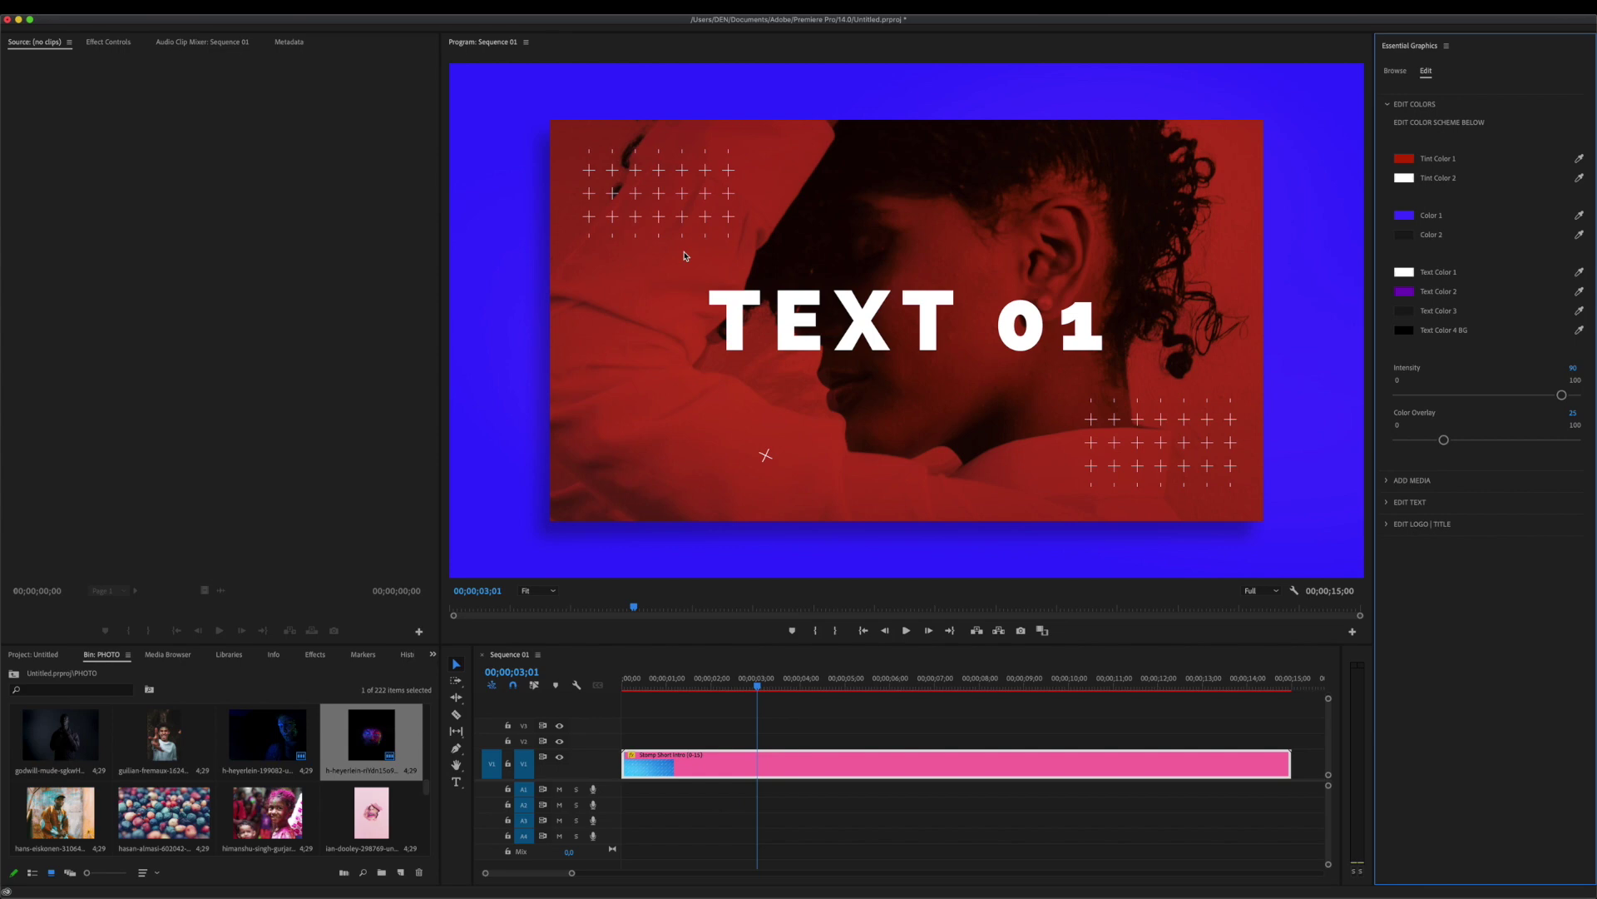
{"action": "left_click", "coordinate": [1404, 272]}
{"action": "left_click", "coordinate": [582, 353]}
{"action": "left_click", "coordinate": [573, 291]}
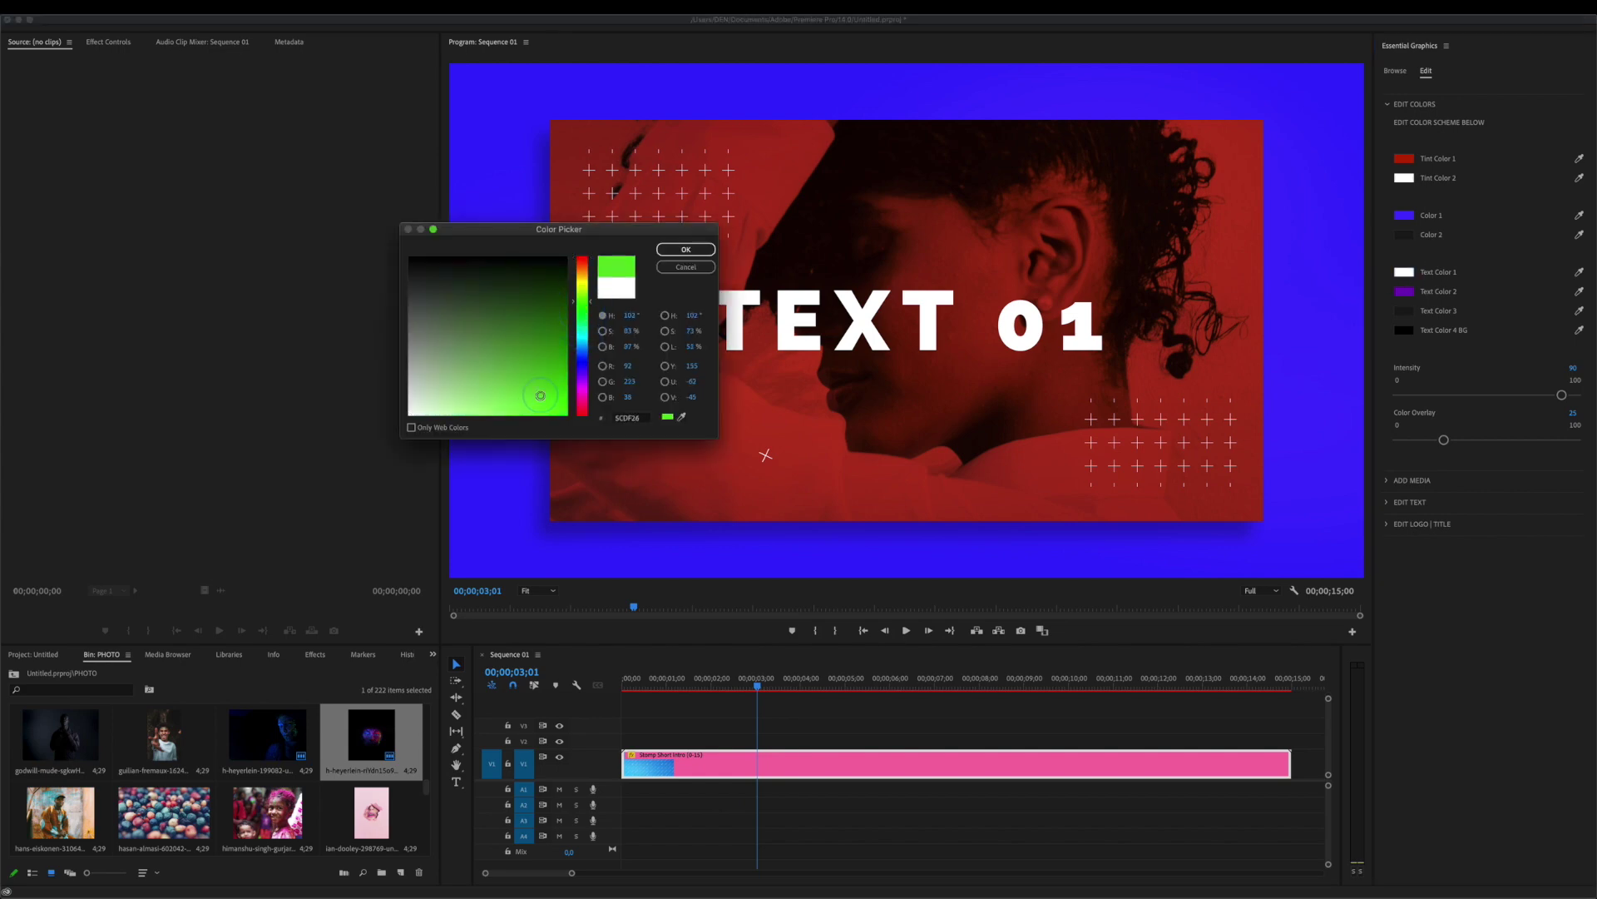
{"action": "left_click", "coordinate": [684, 249]}
- Lower the tint Intensity to 86 and raise Color Overlay to 75
{"action": "mouse_move", "coordinate": [1562, 394]}
{"action": "left_mouse_down"}
{"action": "mouse_move", "coordinate": [1498, 396]}
{"action": "mouse_move", "coordinate": [1550, 396]}
{"action": "left_mouse_up"}
{"action": "left_click_drag", "start_coordinate": [1444, 439], "coordinate": [1535, 442]}
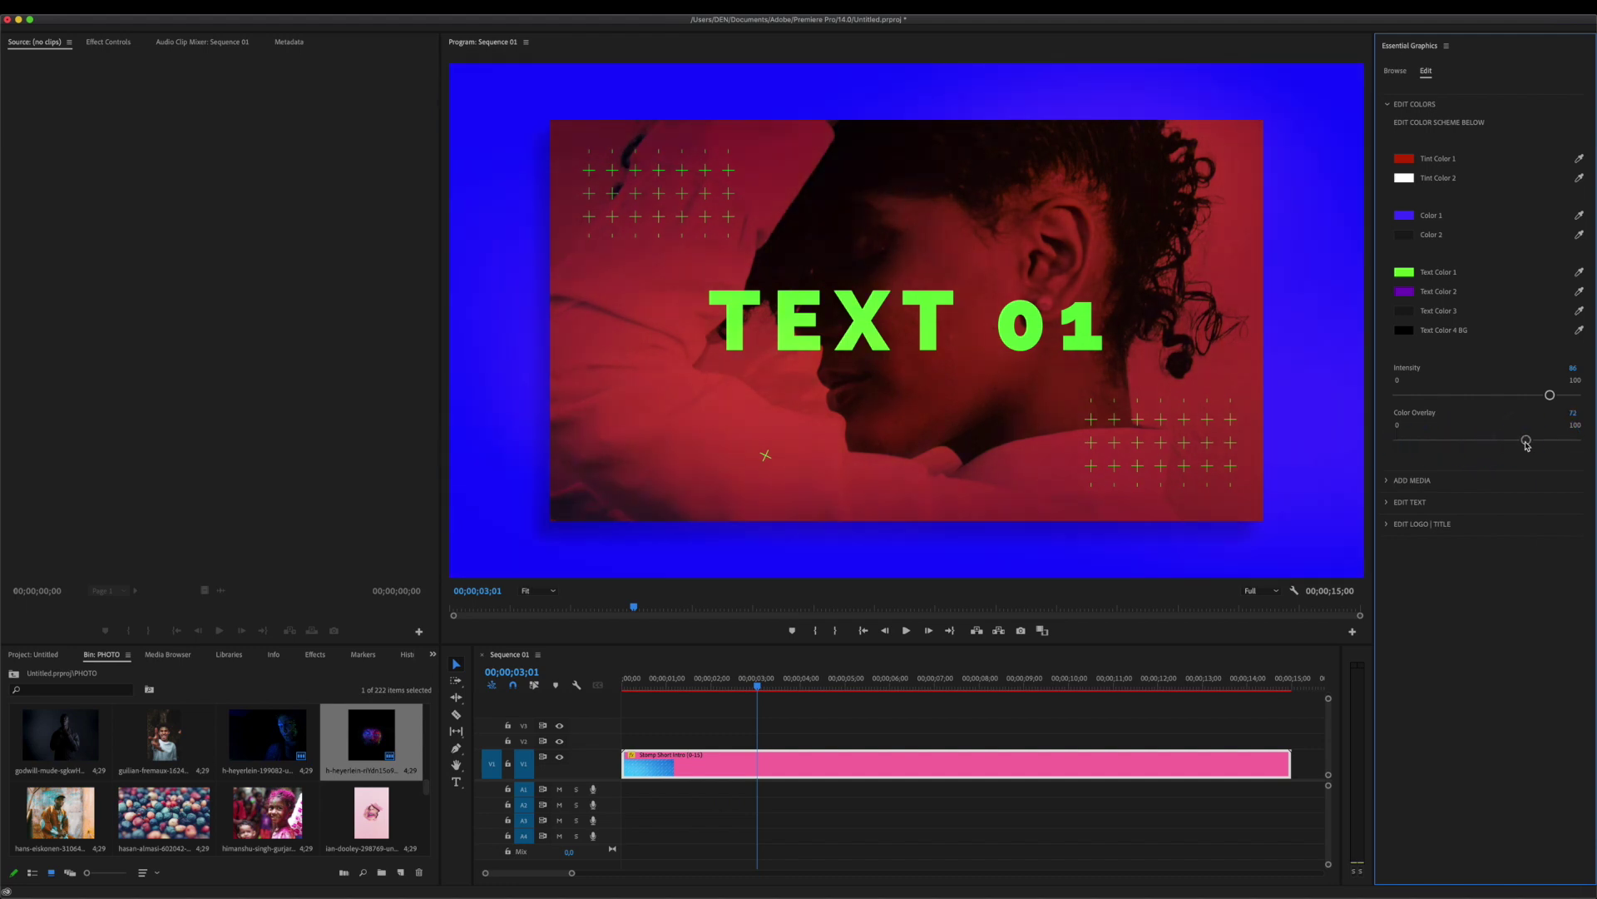
{"action": "left_click", "coordinate": [1388, 105]}
- Try alternative headline fonts, including Chalkduster, in Edit Text
{"action": "left_click", "coordinate": [1387, 148]}
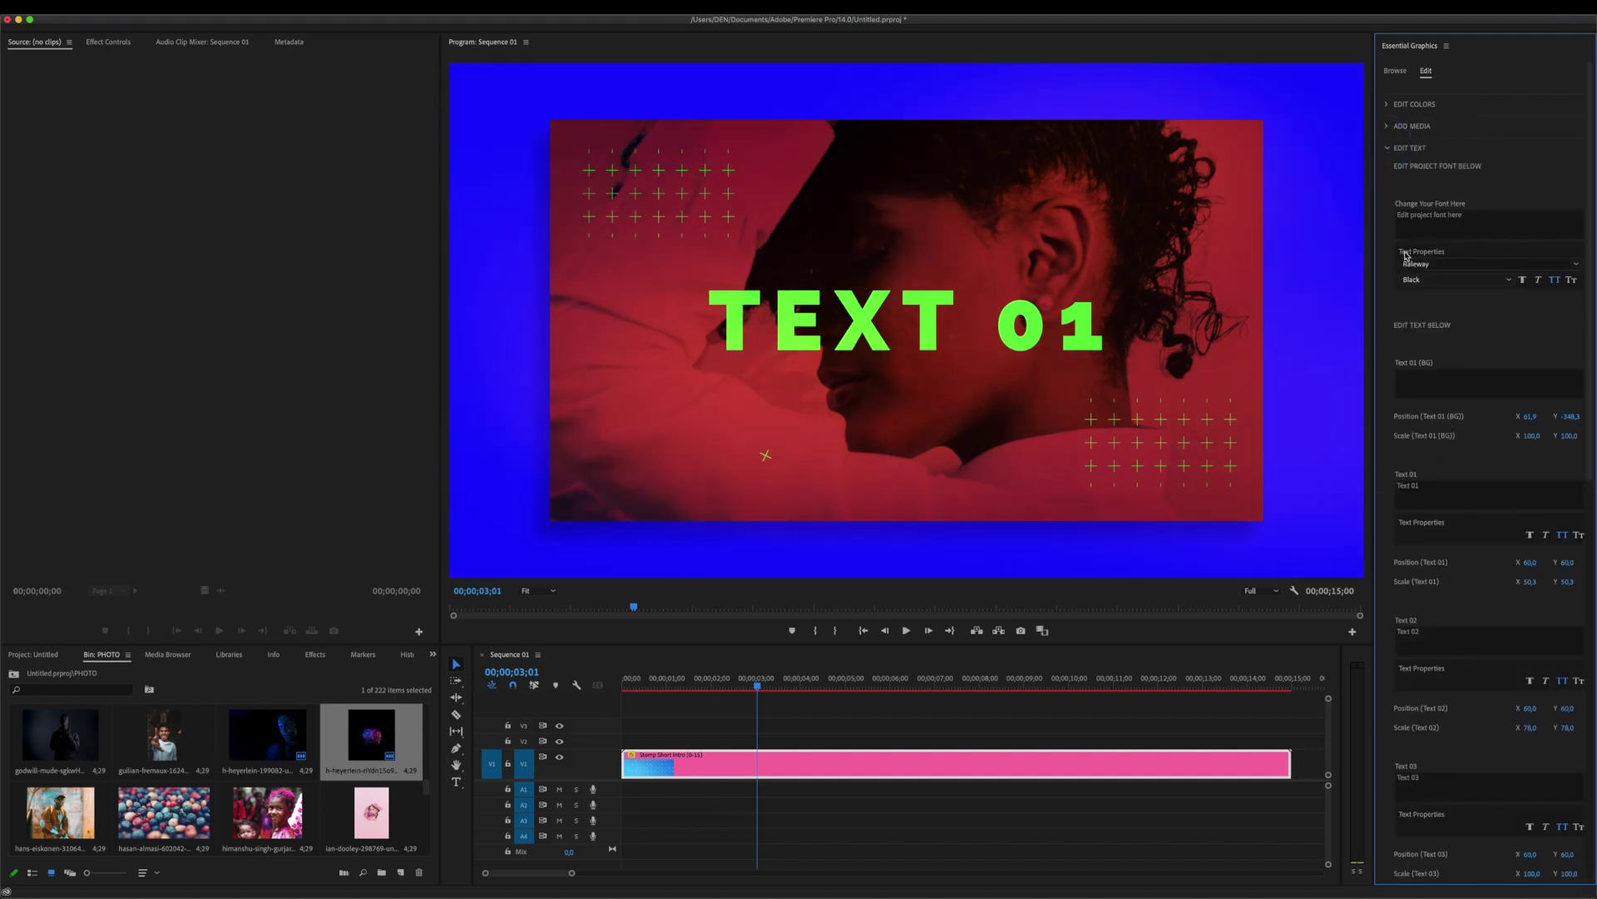
{"action": "left_click", "coordinate": [1575, 264]}
{"action": "left_click", "coordinate": [1444, 372]}
{"action": "left_click", "coordinate": [1575, 264]}
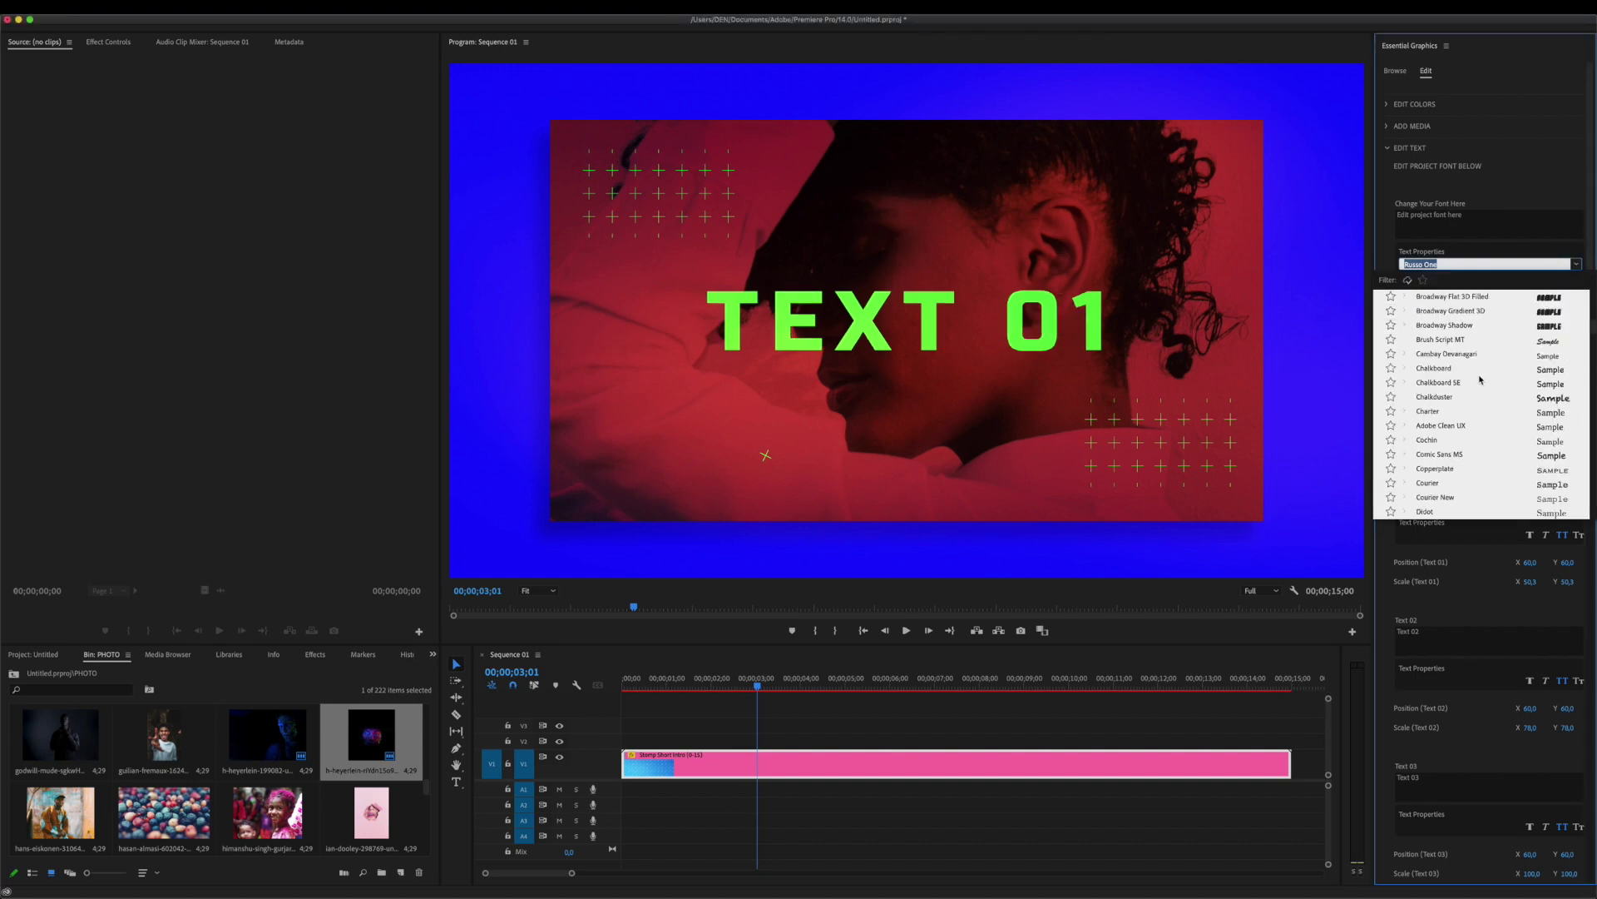
{"action": "left_click", "coordinate": [1433, 396]}
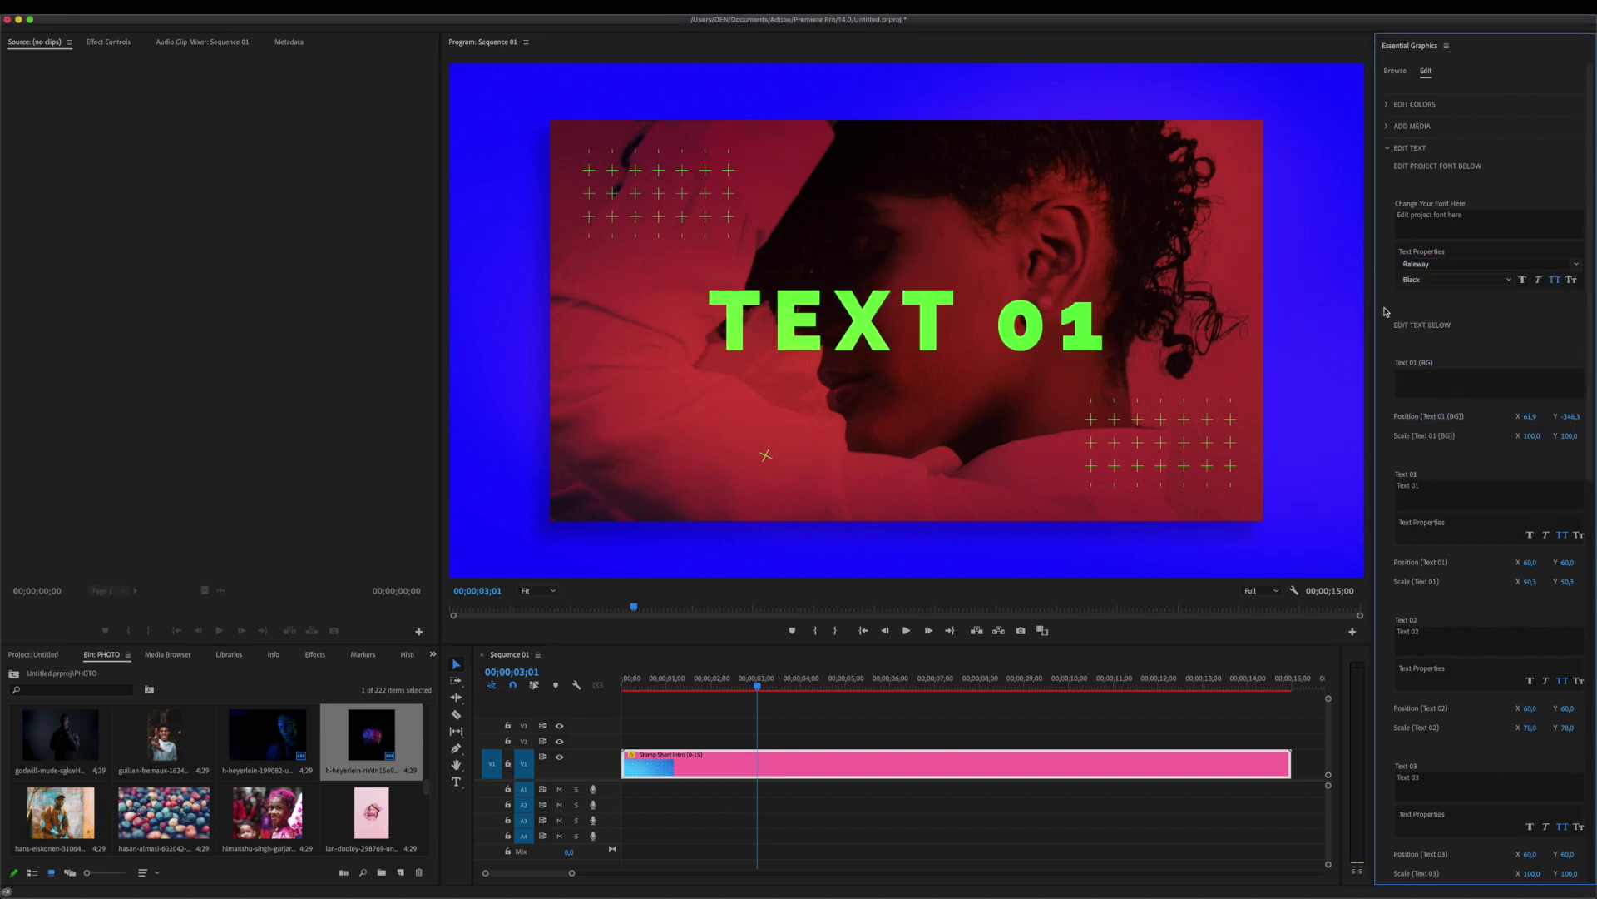
{"action": "scroll", "coordinate": [1386, 318], "scroll_direction": "down", "scroll_amount": 5}
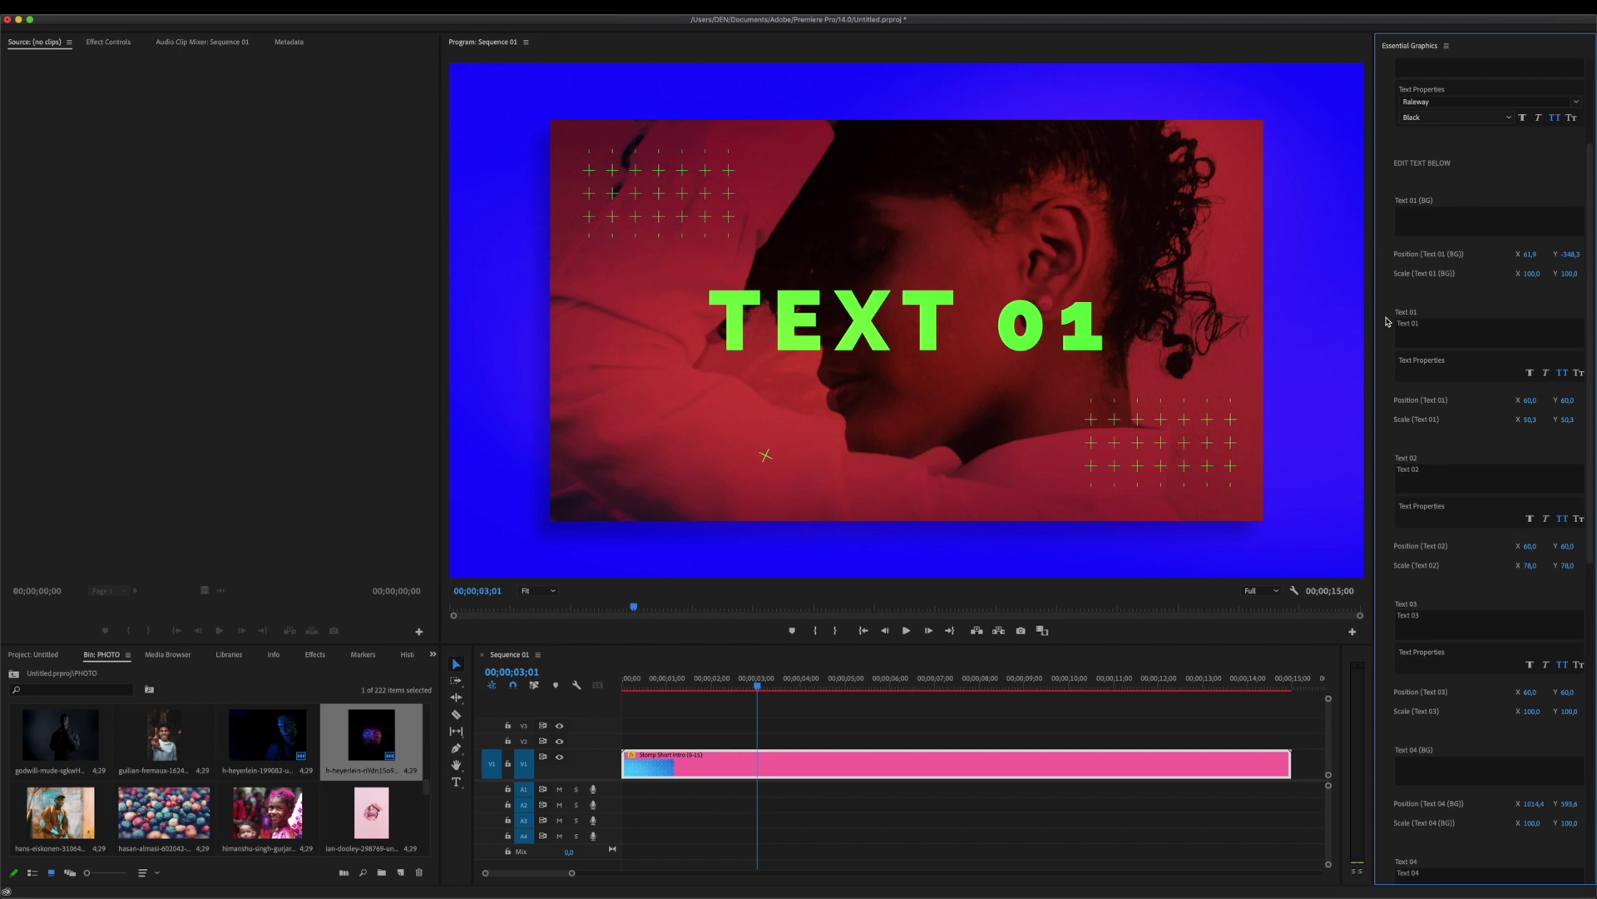
- Change Text 01 to 'YOUR TEXT' and shift and enlarge the headline
{"action": "left_click", "coordinate": [1425, 340]}
{"action": "type", "text": "YOUR TEXT"}
{"action": "left_click", "coordinate": [1482, 404]}
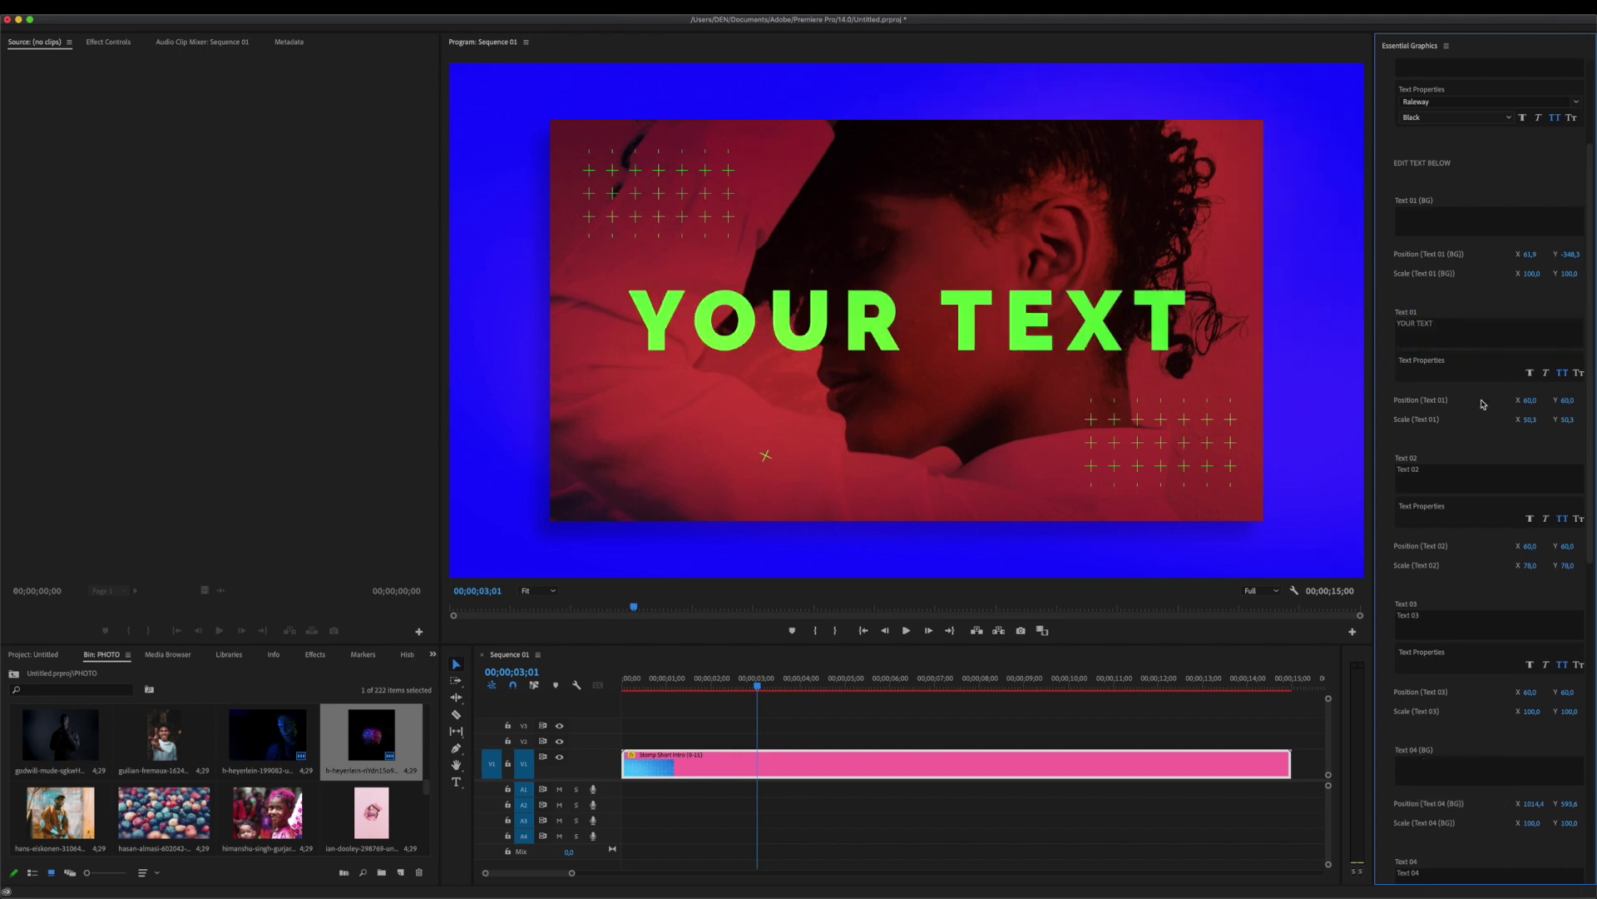
{"action": "left_click_drag", "start_coordinate": [1528, 402], "coordinate": [1575, 402]}
- At the closing card around 14;11, change the title to 'YOUR TEXT HERE'
{"action": "scroll", "coordinate": [1432, 317], "scroll_direction": "up", "scroll_amount": 5}
{"action": "left_click", "coordinate": [1387, 148]}
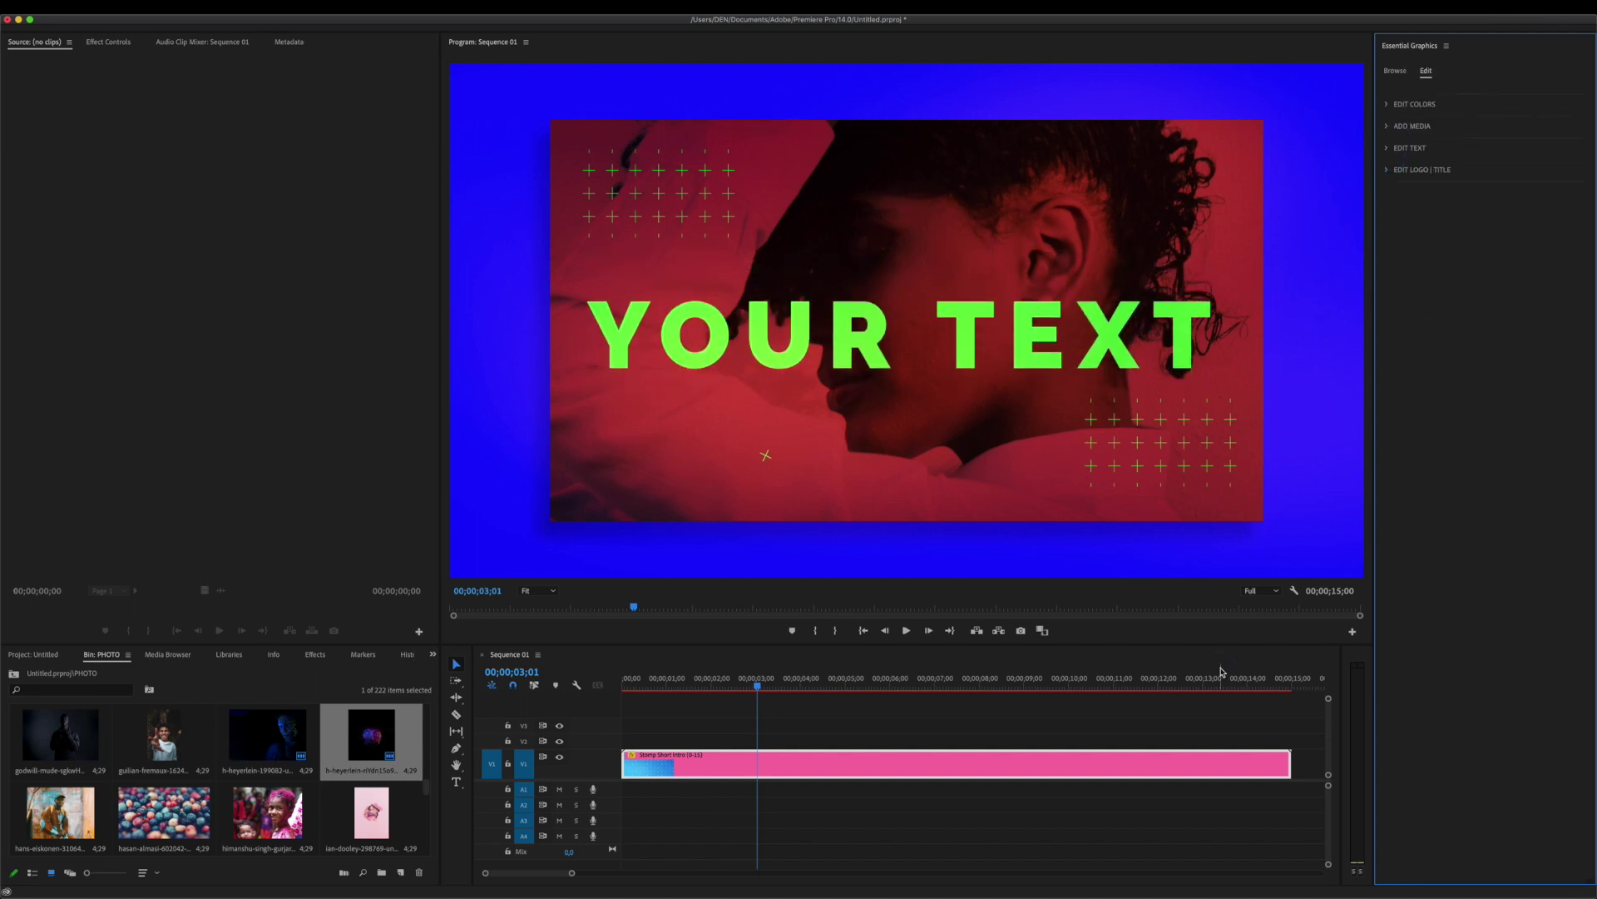
{"action": "left_click_drag", "start_coordinate": [1222, 677], "coordinate": [1263, 676]}
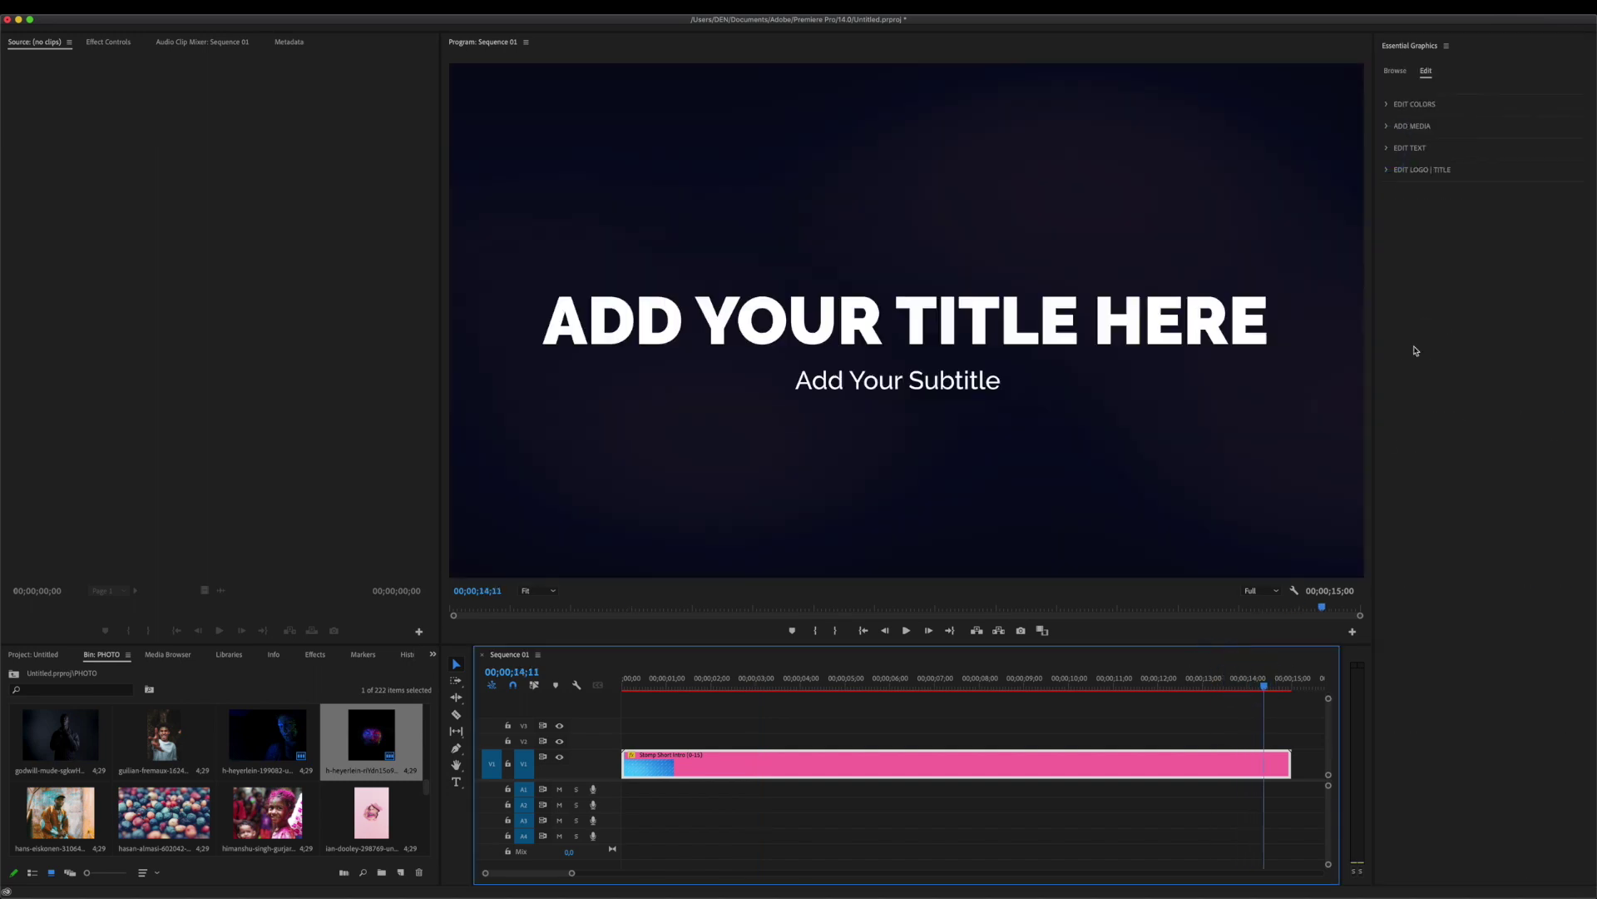
{"action": "left_click", "coordinate": [1388, 172]}
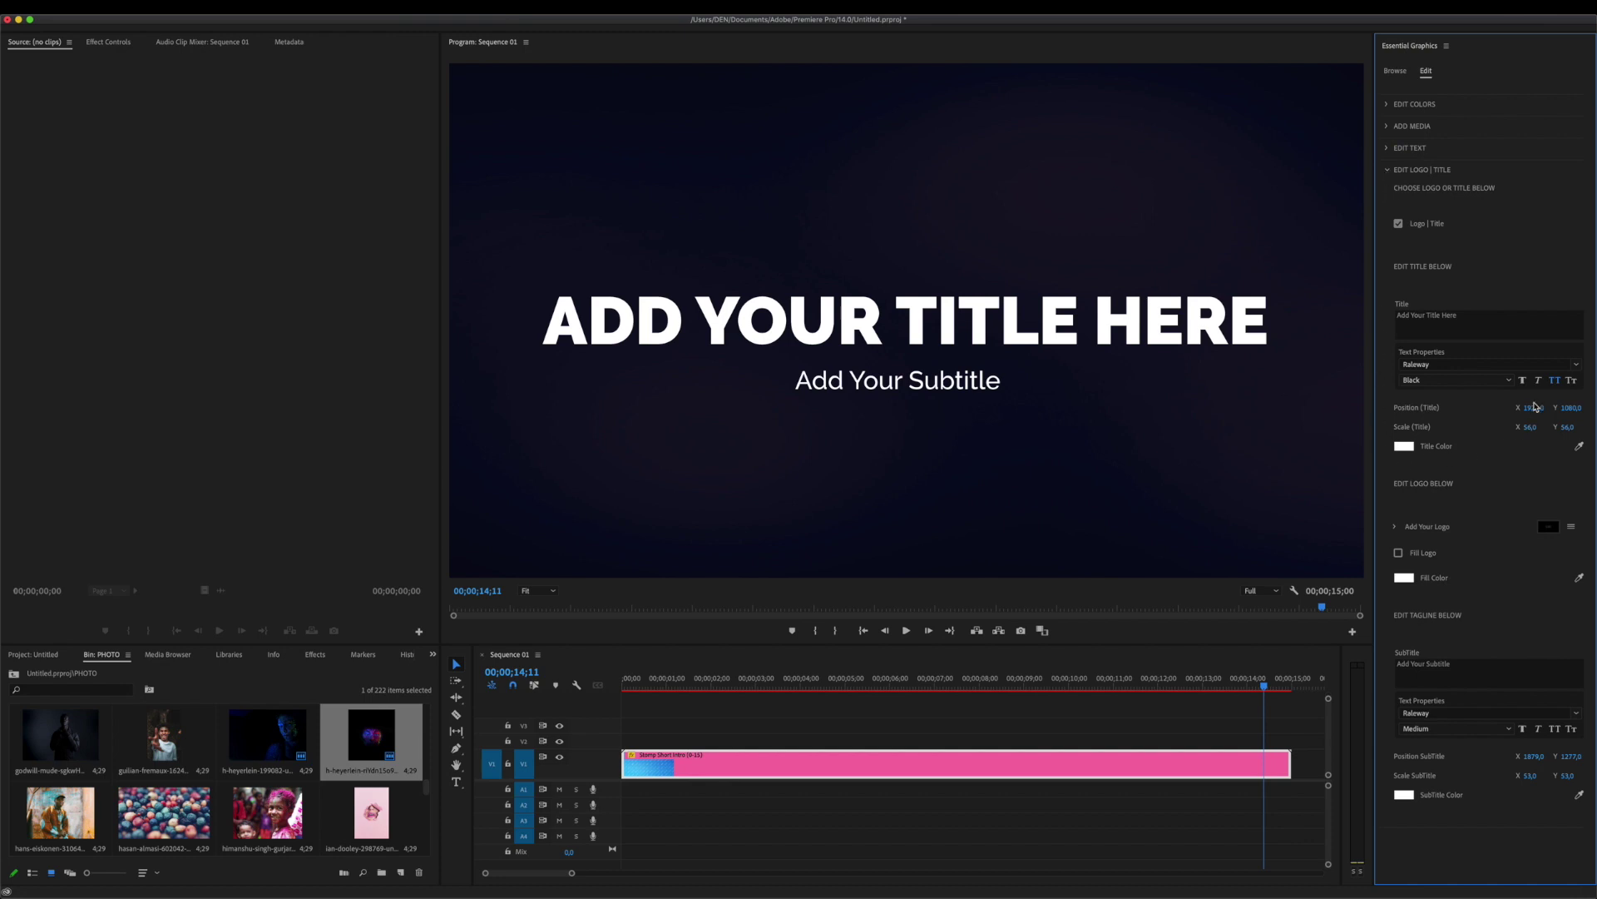
{"action": "left_click", "coordinate": [1487, 321]}
{"action": "type", "text": "YOUR TEXT HERE"}
{"action": "left_click", "coordinate": [1512, 297]}
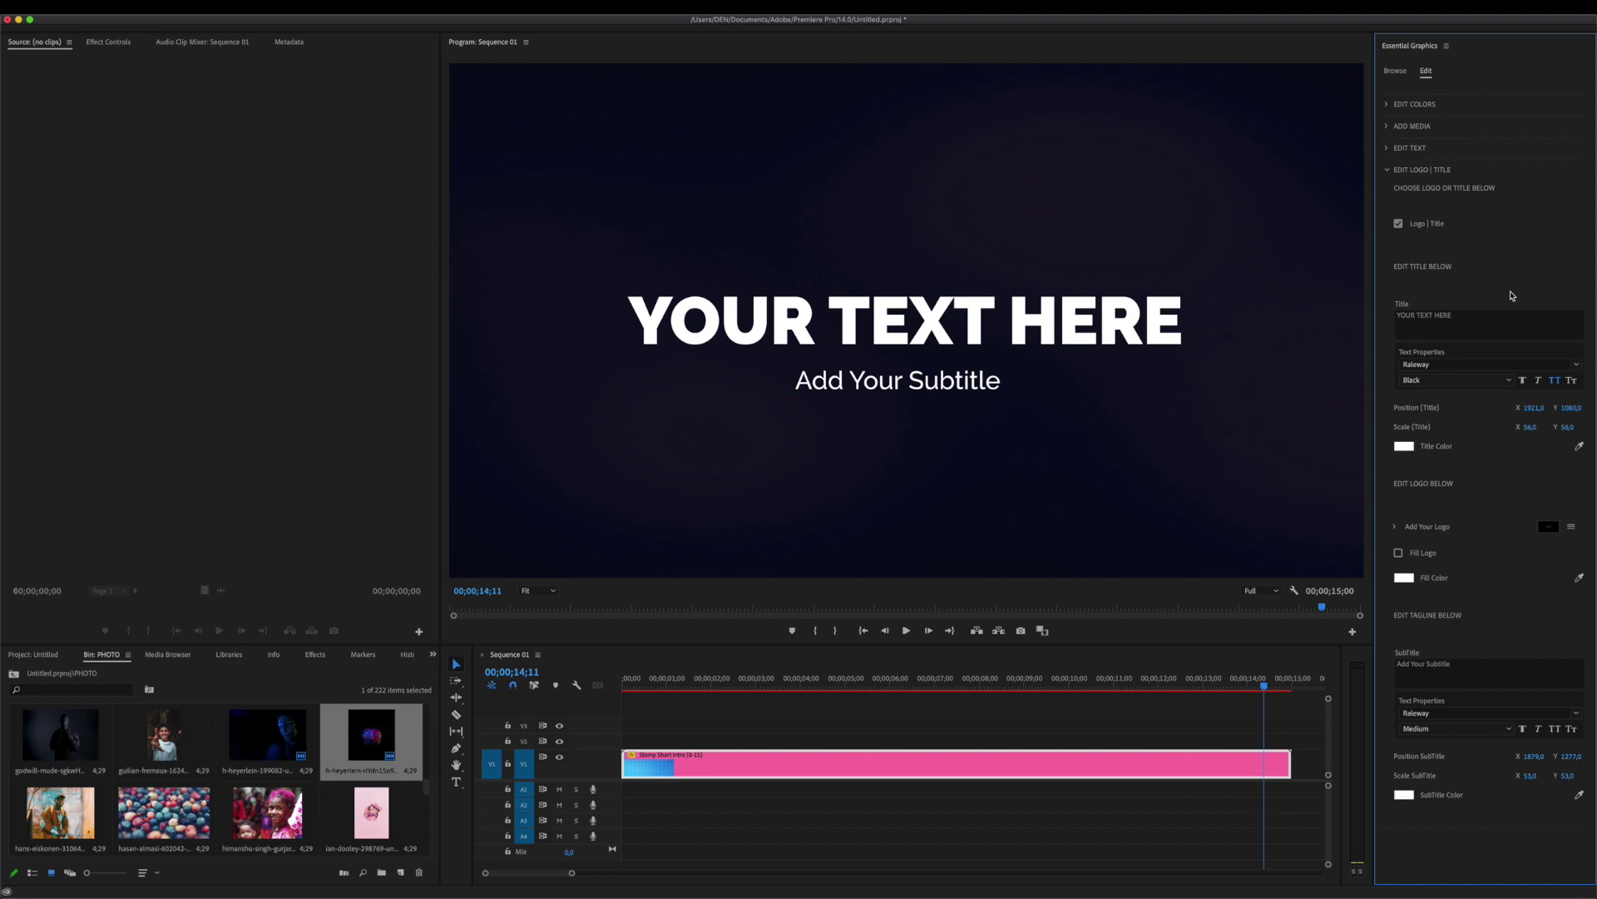
- Try the Rockwell and Shobhika fonts on the closing title
{"action": "left_click", "coordinate": [1512, 366]}
{"action": "left_click", "coordinate": [1437, 440]}
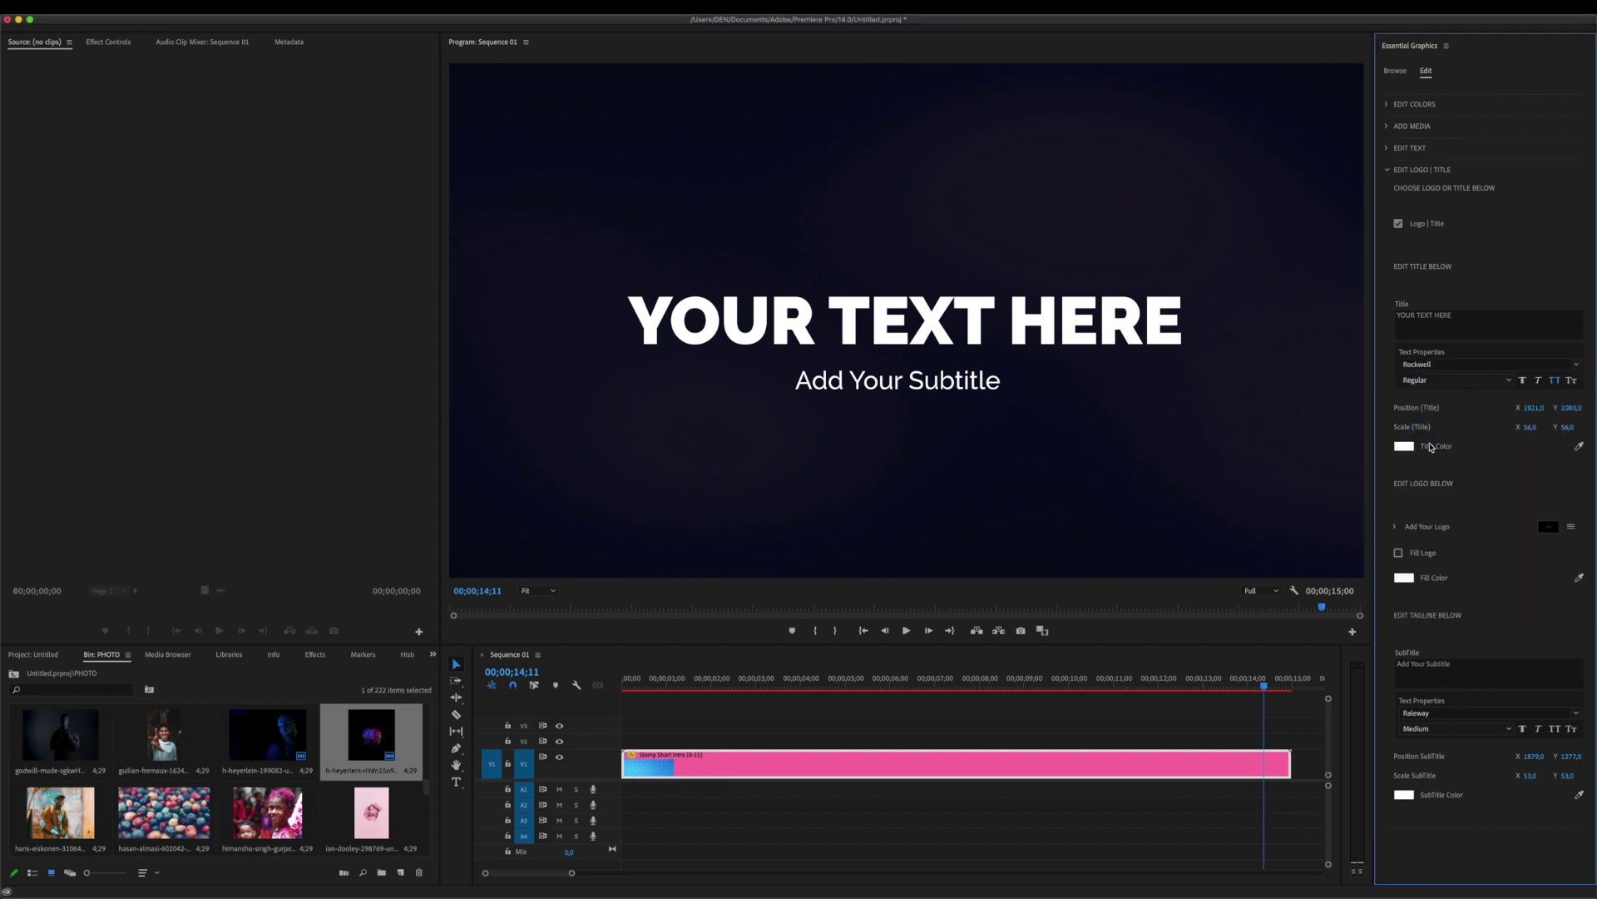
{"action": "left_click", "coordinate": [1578, 365]}
{"action": "left_click", "coordinate": [1440, 559]}
- Move the closing title slightly lower and set its Title Color to red
{"action": "left_click_drag", "start_coordinate": [1535, 407], "coordinate": [1534, 406]}
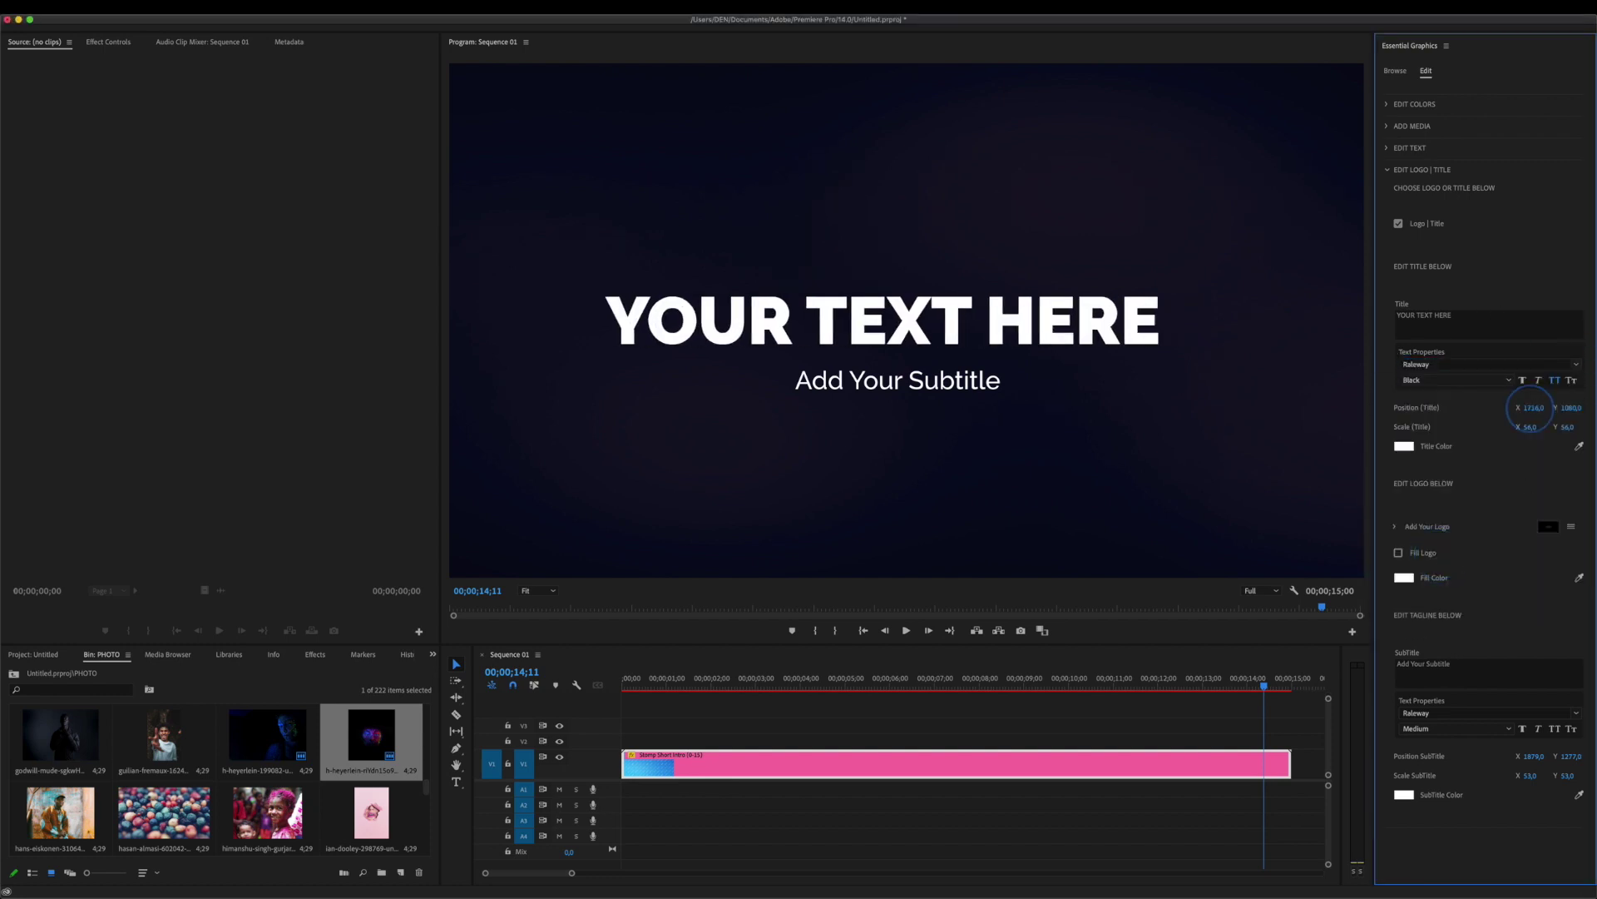
{"action": "left_click_drag", "start_coordinate": [1572, 406], "coordinate": [1530, 428]}
{"action": "left_click", "coordinate": [1412, 447]}
{"action": "left_click", "coordinate": [526, 416]}
{"action": "left_click", "coordinate": [685, 249]}
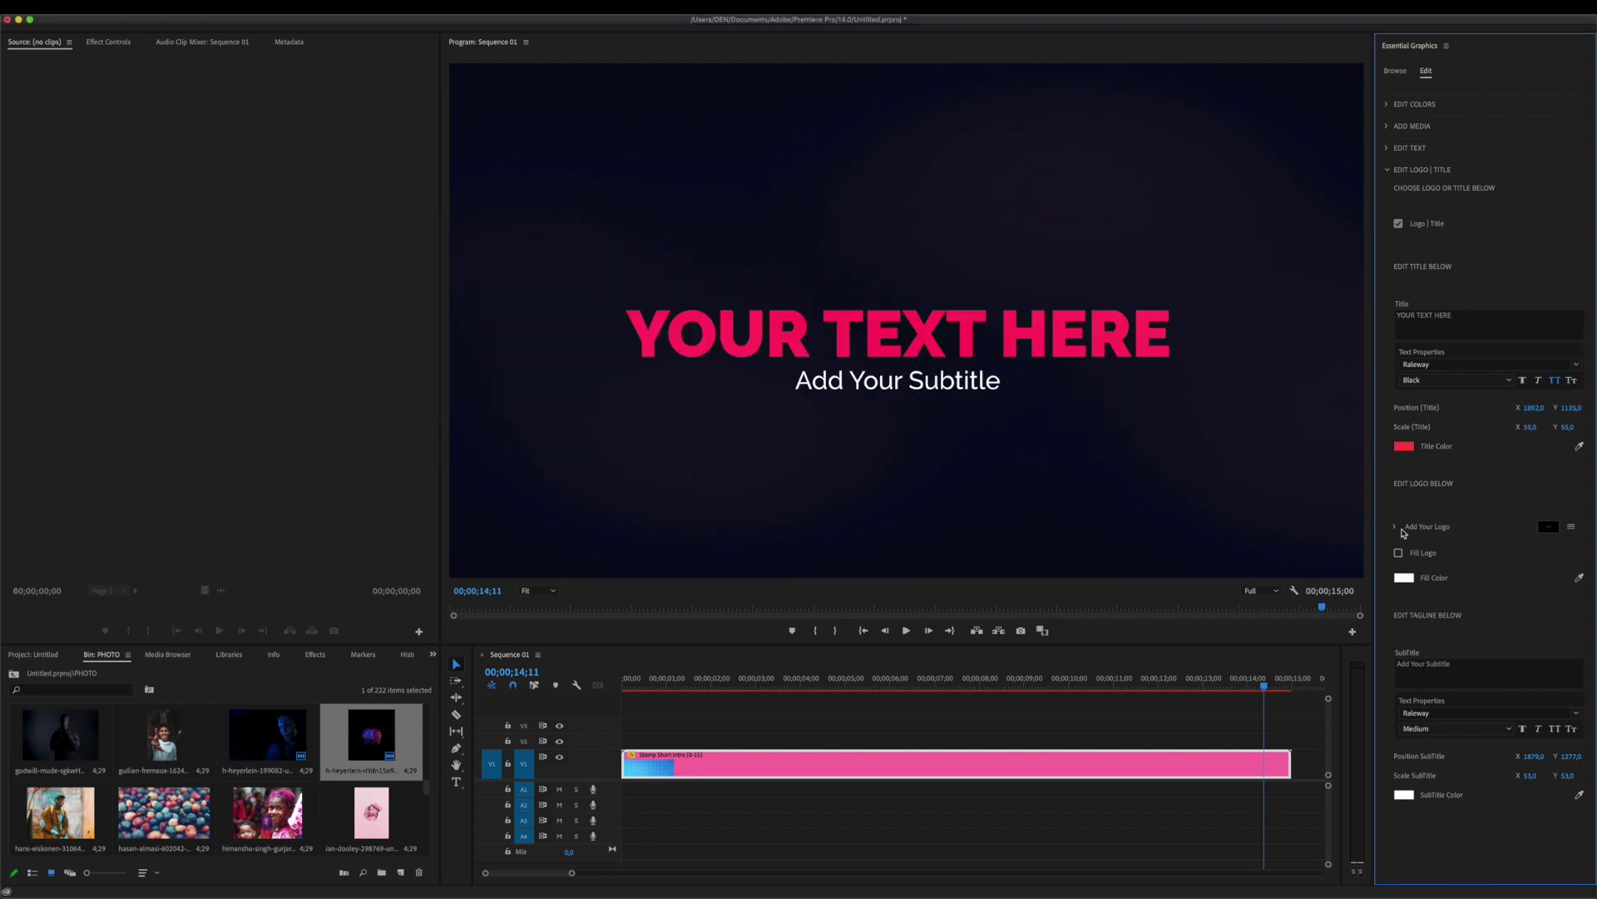
- Drop envato-line-white from the LOGO bin into the Add Your Logo slot
{"action": "left_click", "coordinate": [1396, 526]}
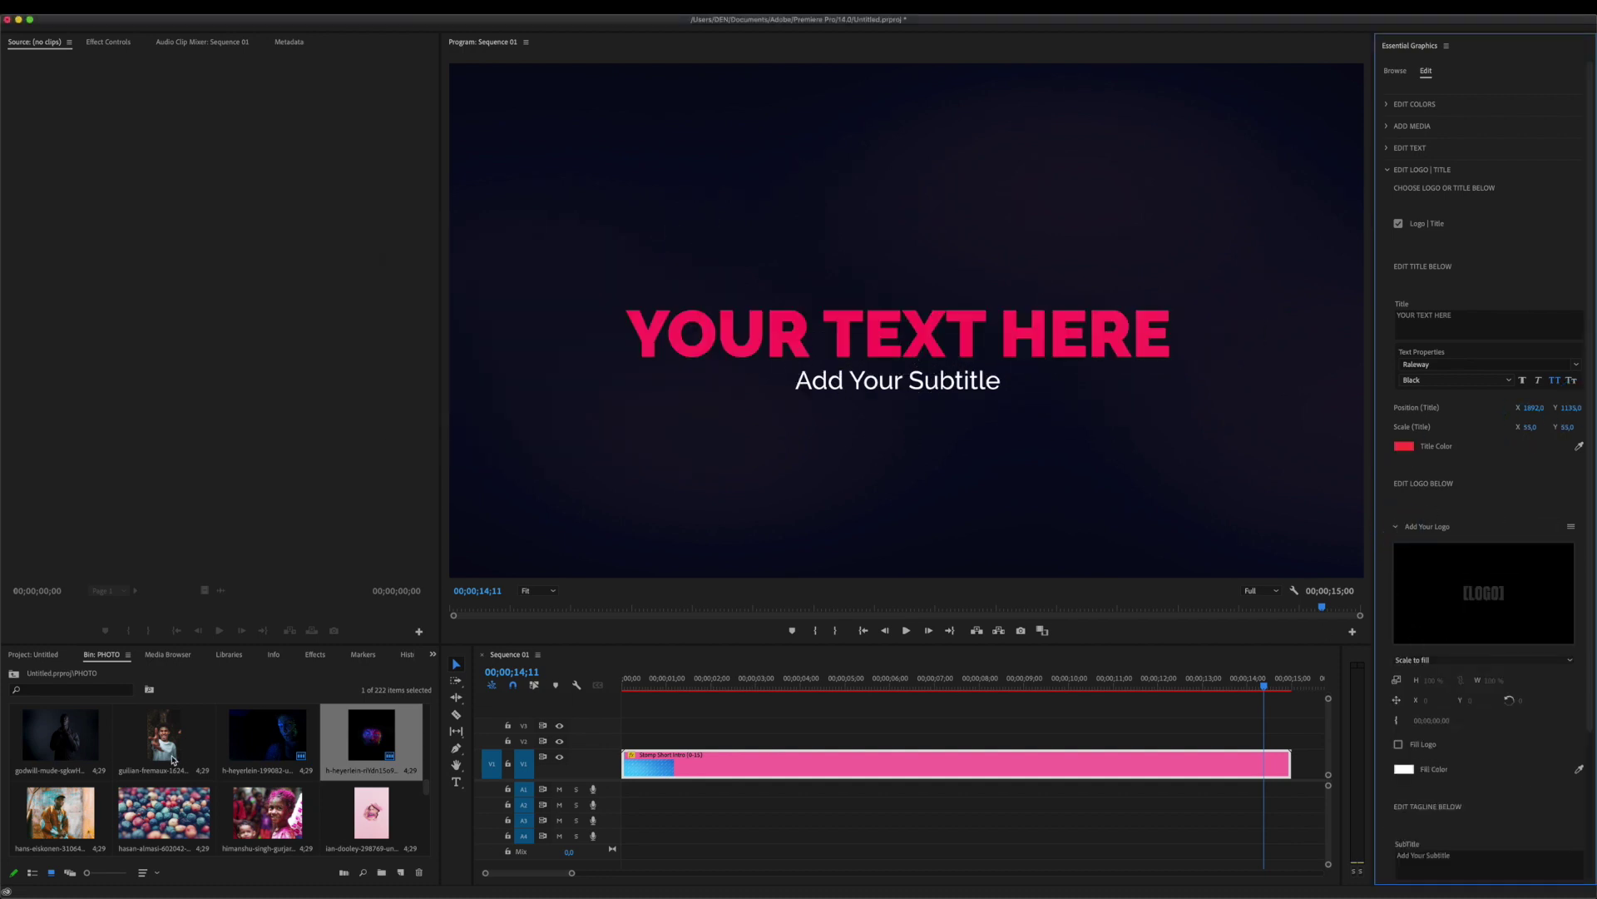
{"action": "scroll", "coordinate": [167, 746], "scroll_direction": "up", "scroll_amount": 5}
{"action": "left_click", "coordinate": [37, 657]}
{"action": "left_click", "coordinate": [237, 846]}
{"action": "double_click", "coordinate": [266, 748]}
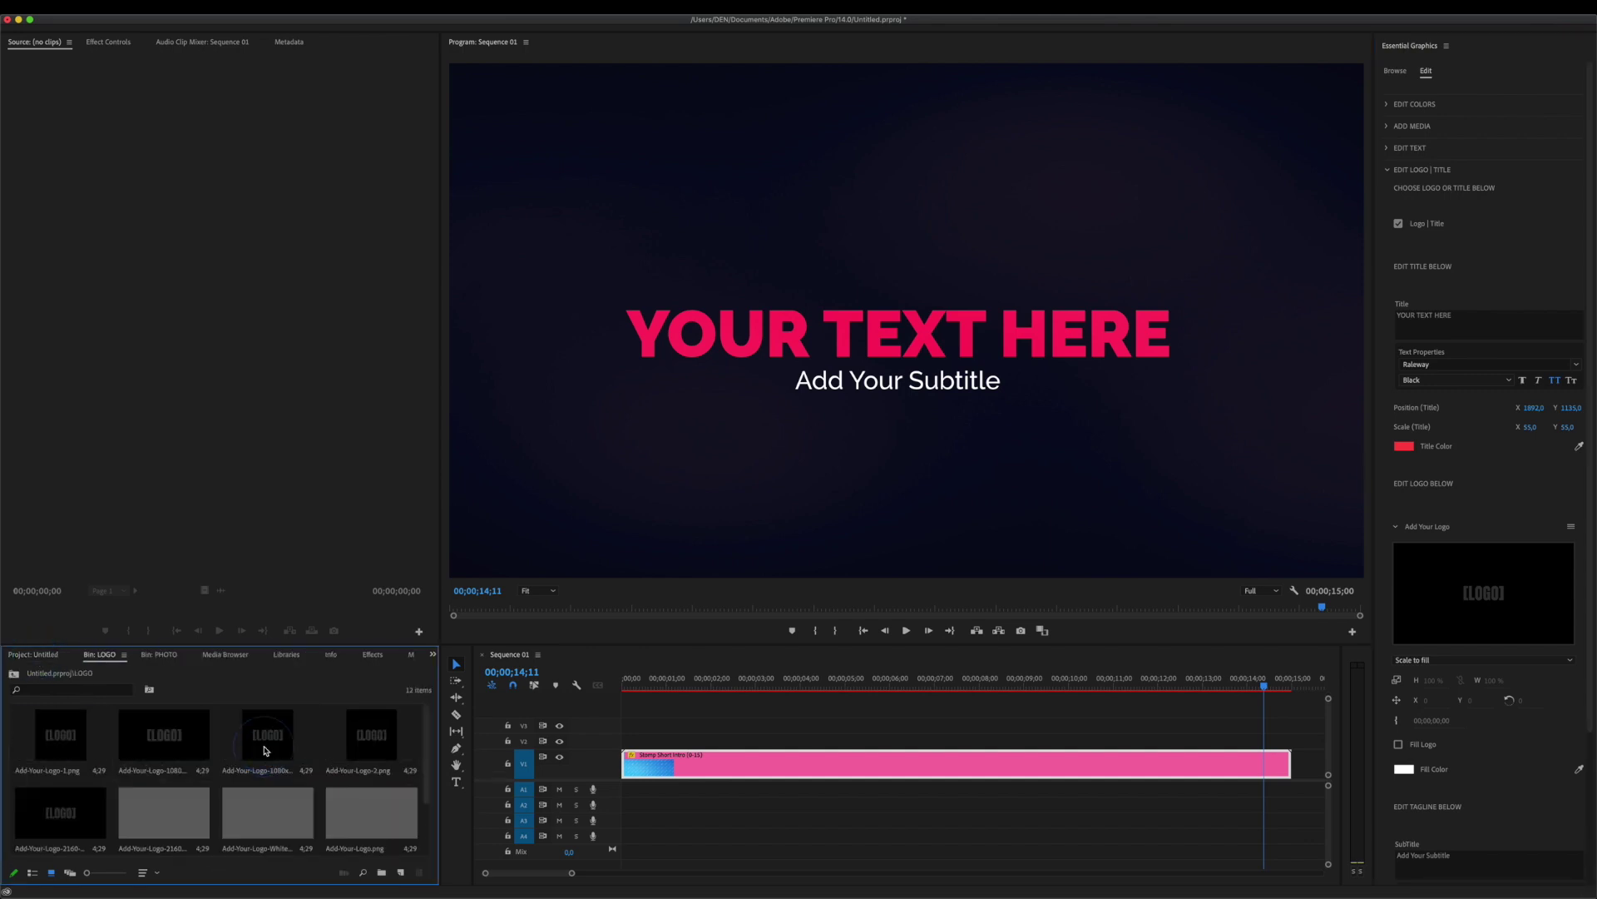
{"action": "scroll", "coordinate": [266, 751], "scroll_direction": "down", "scroll_amount": 3}
{"action": "left_click_drag", "start_coordinate": [371, 812], "coordinate": [1489, 593]}
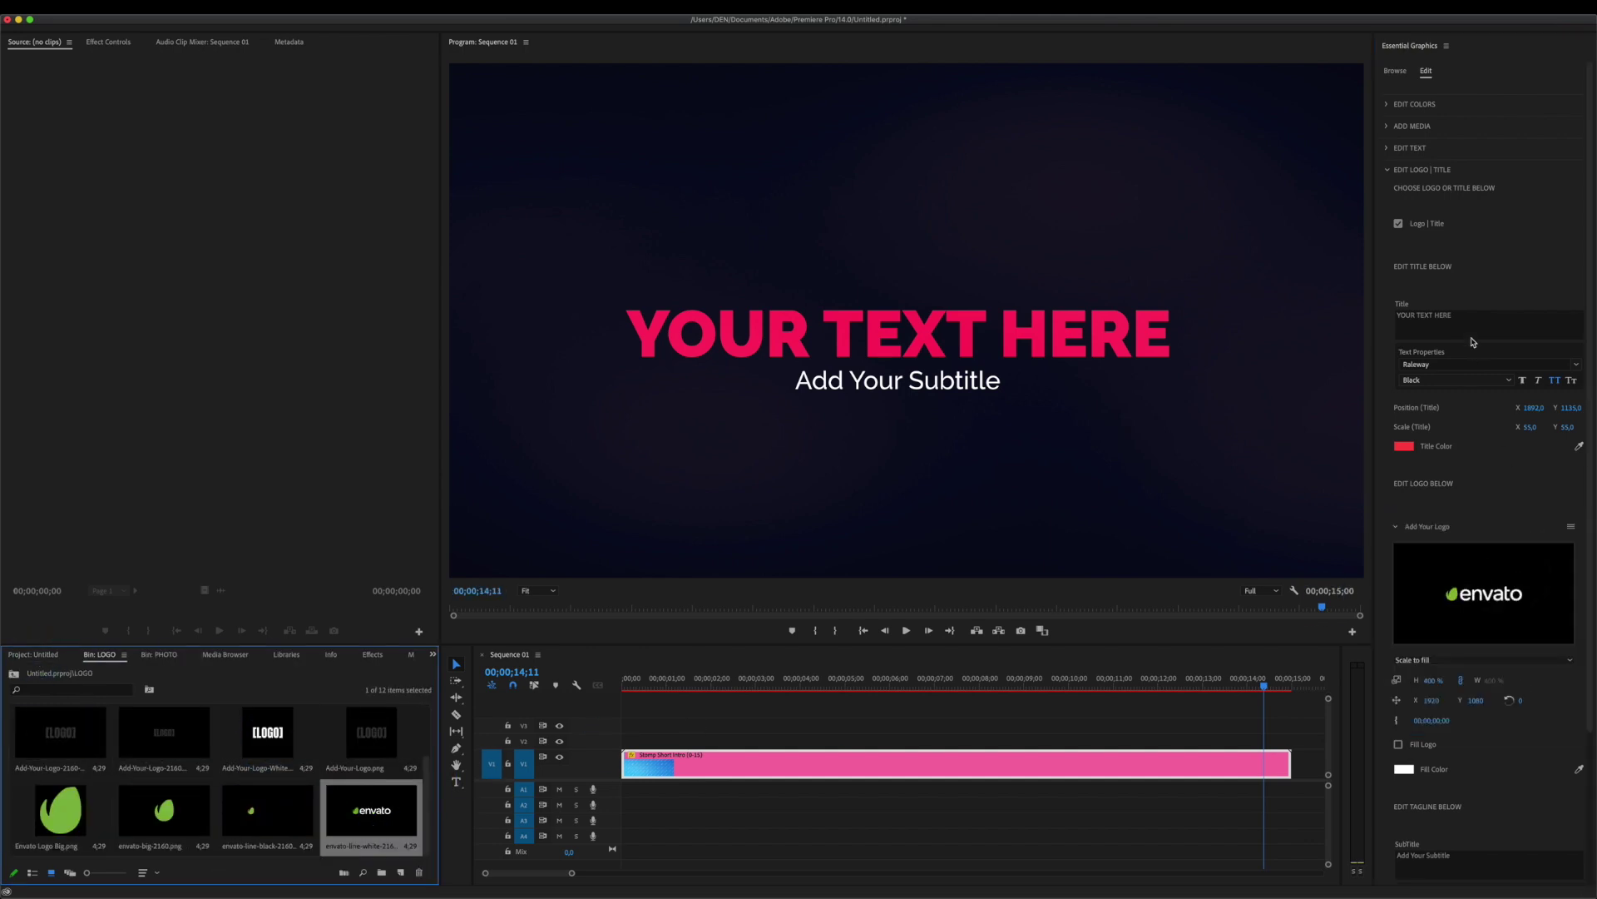
- Show the logo instead of the title, scale it to 454% and fill it blue
{"action": "left_click", "coordinate": [1398, 224]}
{"action": "left_click_drag", "start_coordinate": [1433, 679], "coordinate": [1484, 700]}
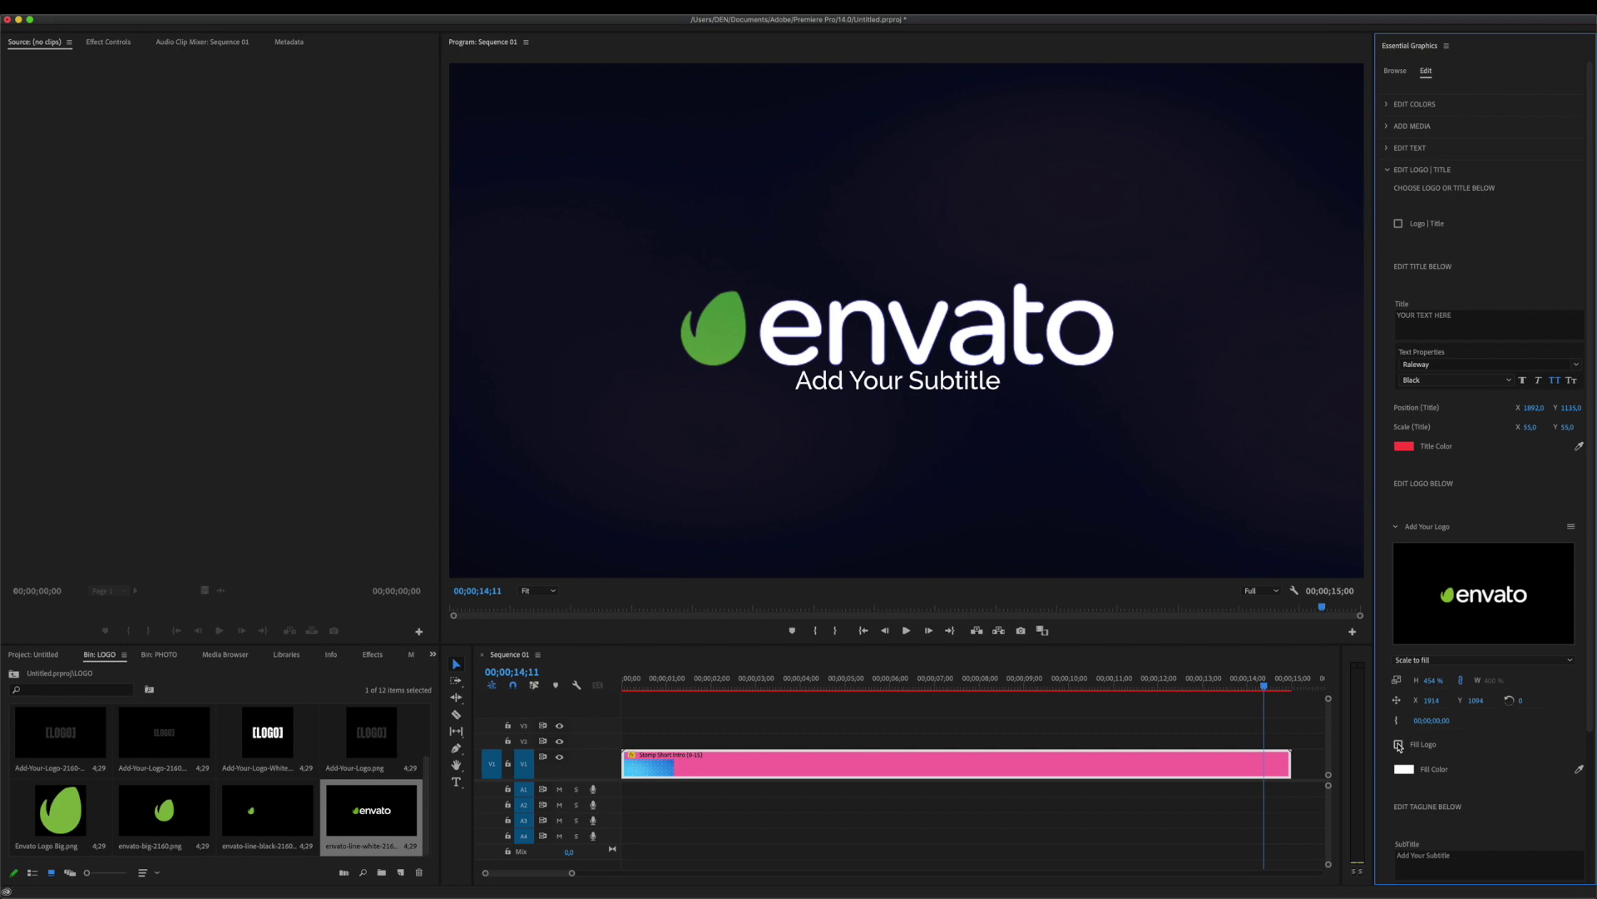
{"action": "left_click", "coordinate": [1399, 744]}
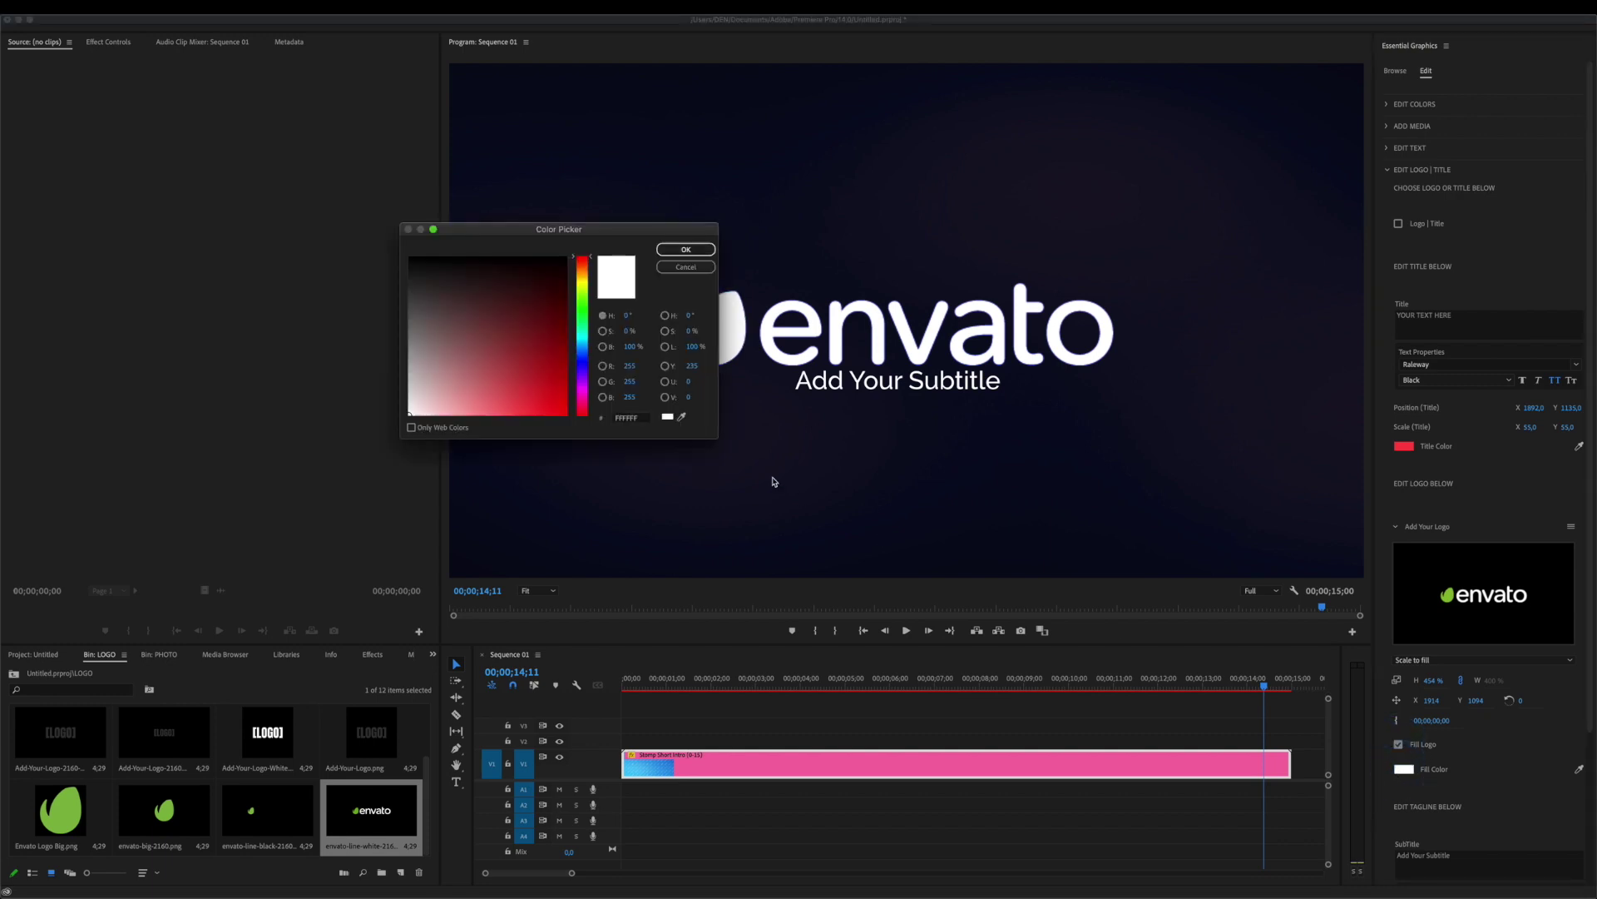
{"action": "left_click_drag", "start_coordinate": [586, 341], "coordinate": [576, 381]}
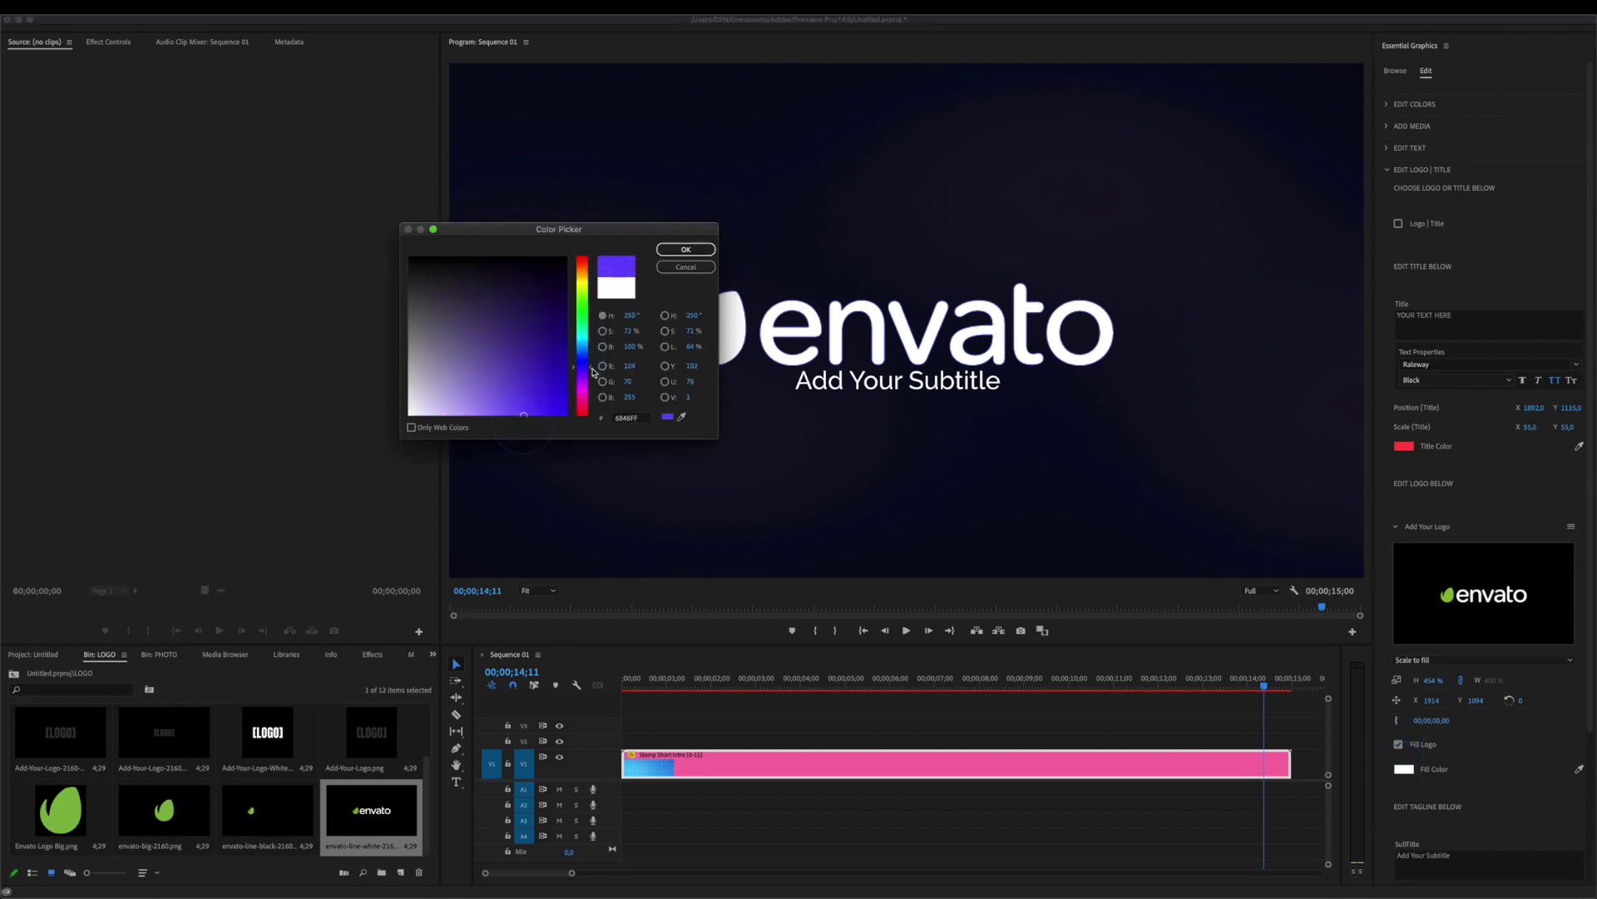
{"action": "left_click", "coordinate": [681, 250]}
{"action": "scroll", "coordinate": [1559, 739], "scroll_direction": "down", "scroll_amount": 5}
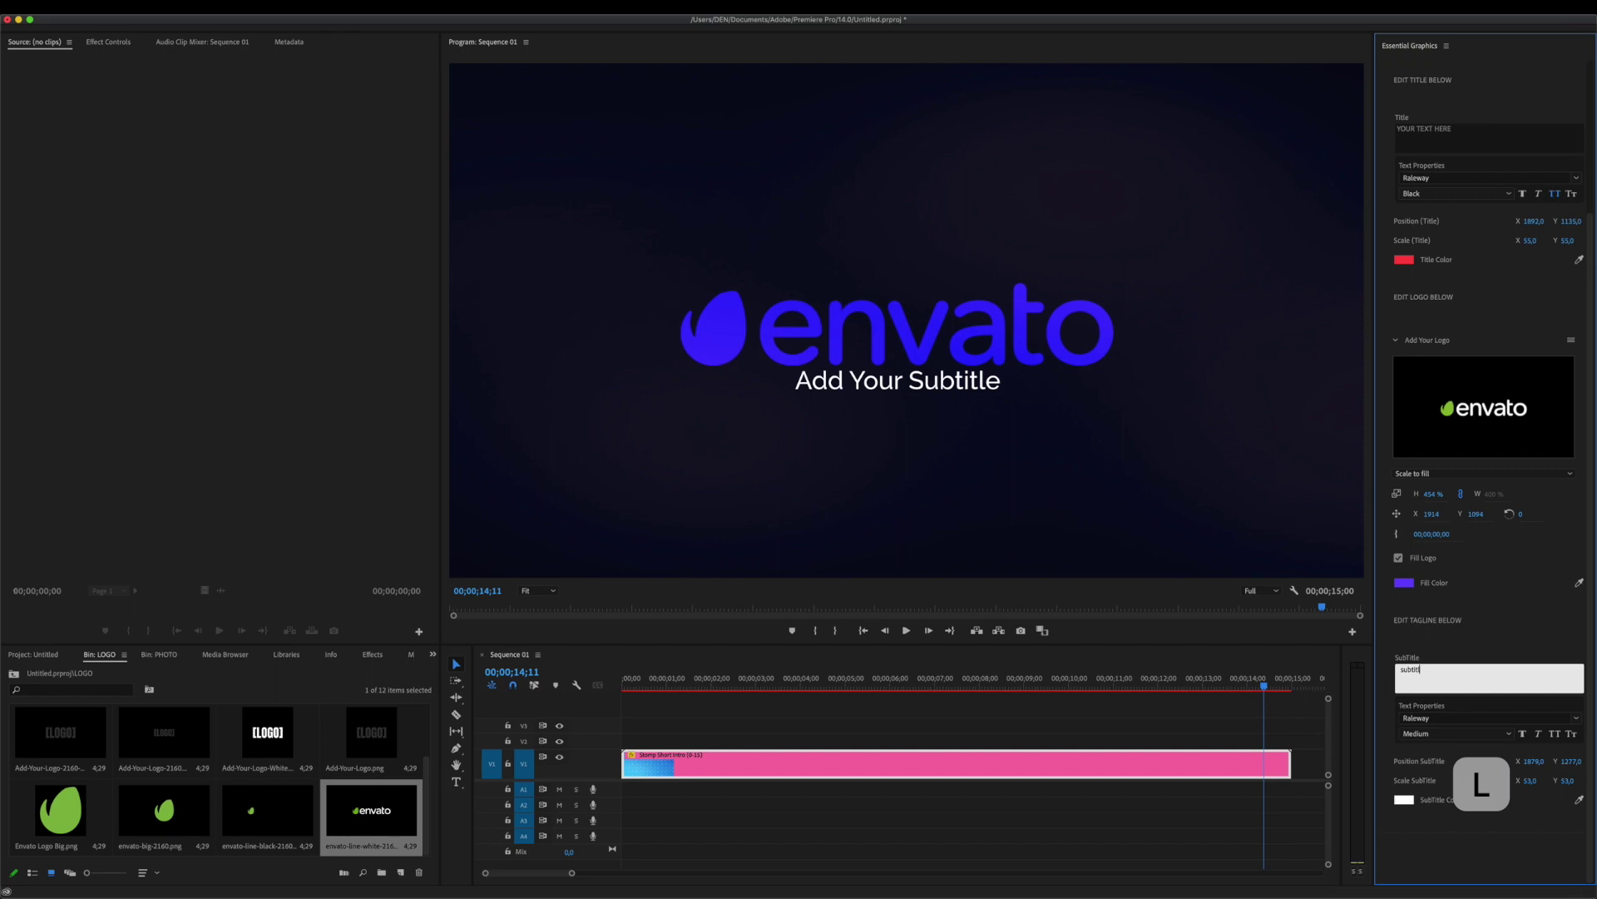
- Try Russo One for the subtitle font, then settle on Segoe UI
{"action": "left_click", "coordinate": [1573, 721]}
{"action": "left_click", "coordinate": [1428, 675]}
{"action": "left_click", "coordinate": [1577, 720]}
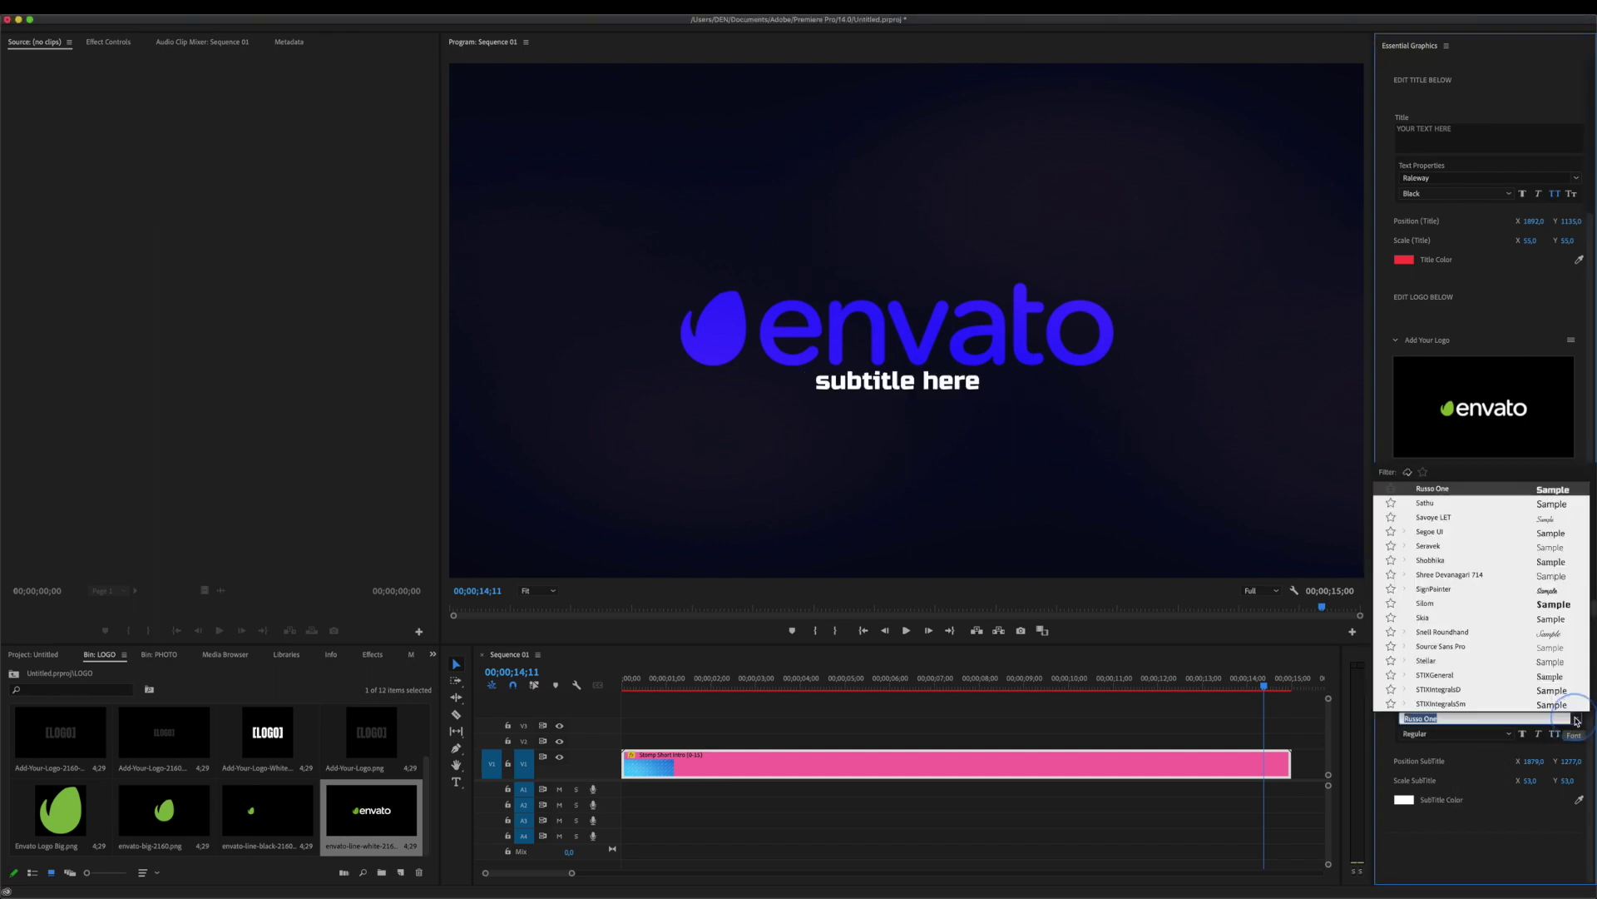
{"action": "left_click", "coordinate": [1433, 537]}
- Scale the subtitle to 70, centre it beneath the blue logo, and colour it pink-red
{"action": "mouse_move", "coordinate": [1535, 761]}
{"action": "left_mouse_down"}
{"action": "mouse_move", "coordinate": [1575, 760]}
{"action": "mouse_move", "coordinate": [1546, 786]}
{"action": "left_mouse_up"}
{"action": "left_click", "coordinate": [1403, 799]}
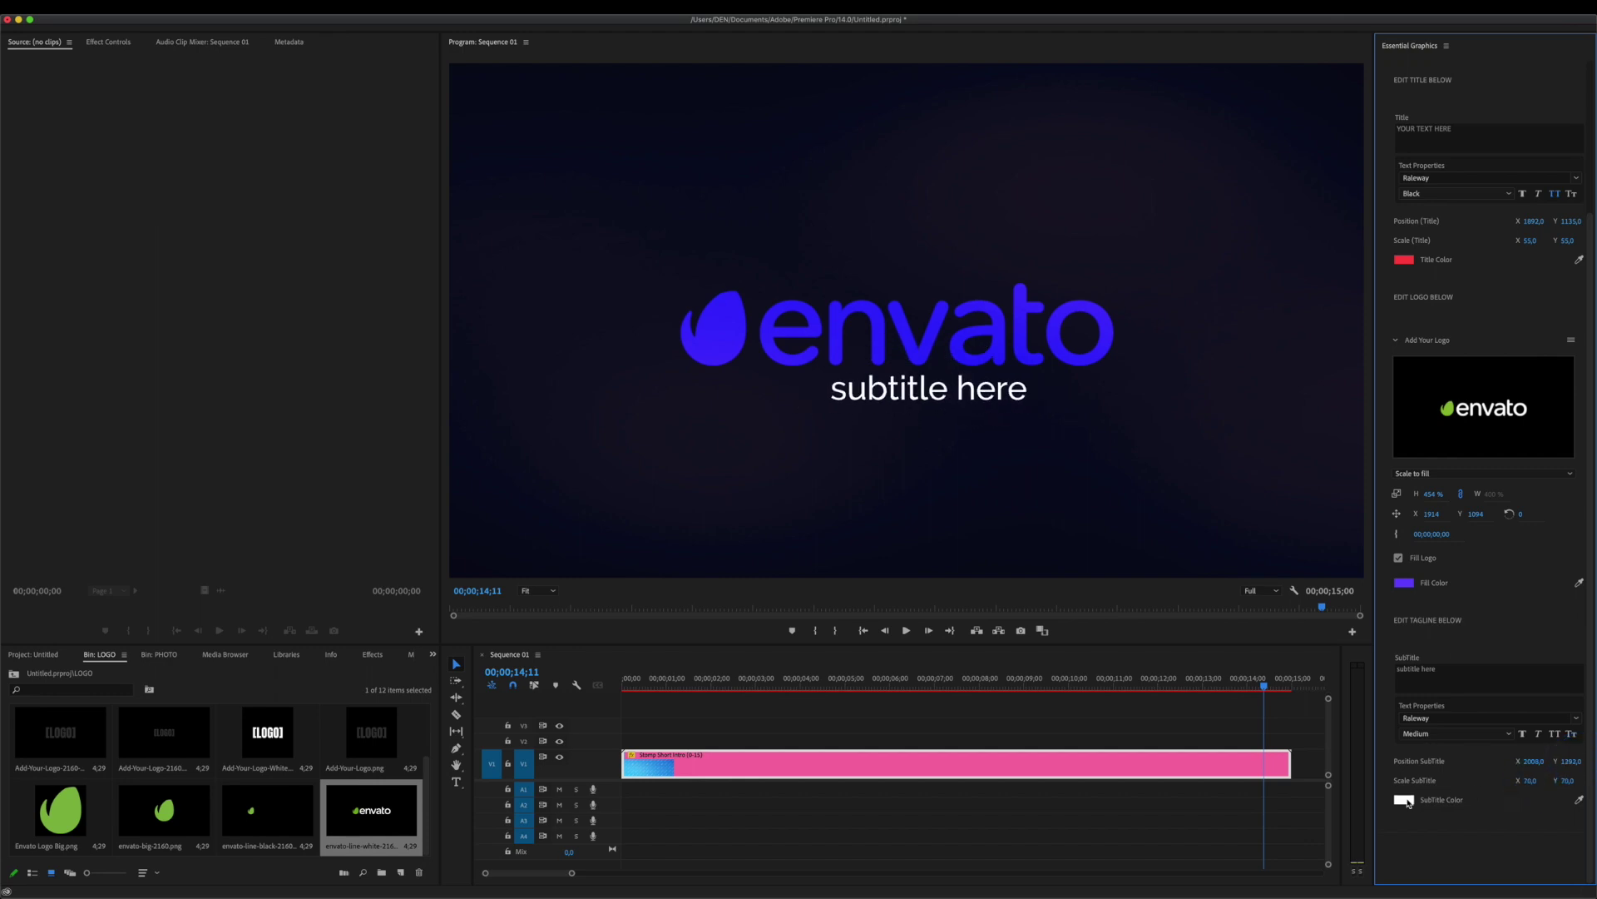
{"action": "left_click", "coordinate": [683, 250]}
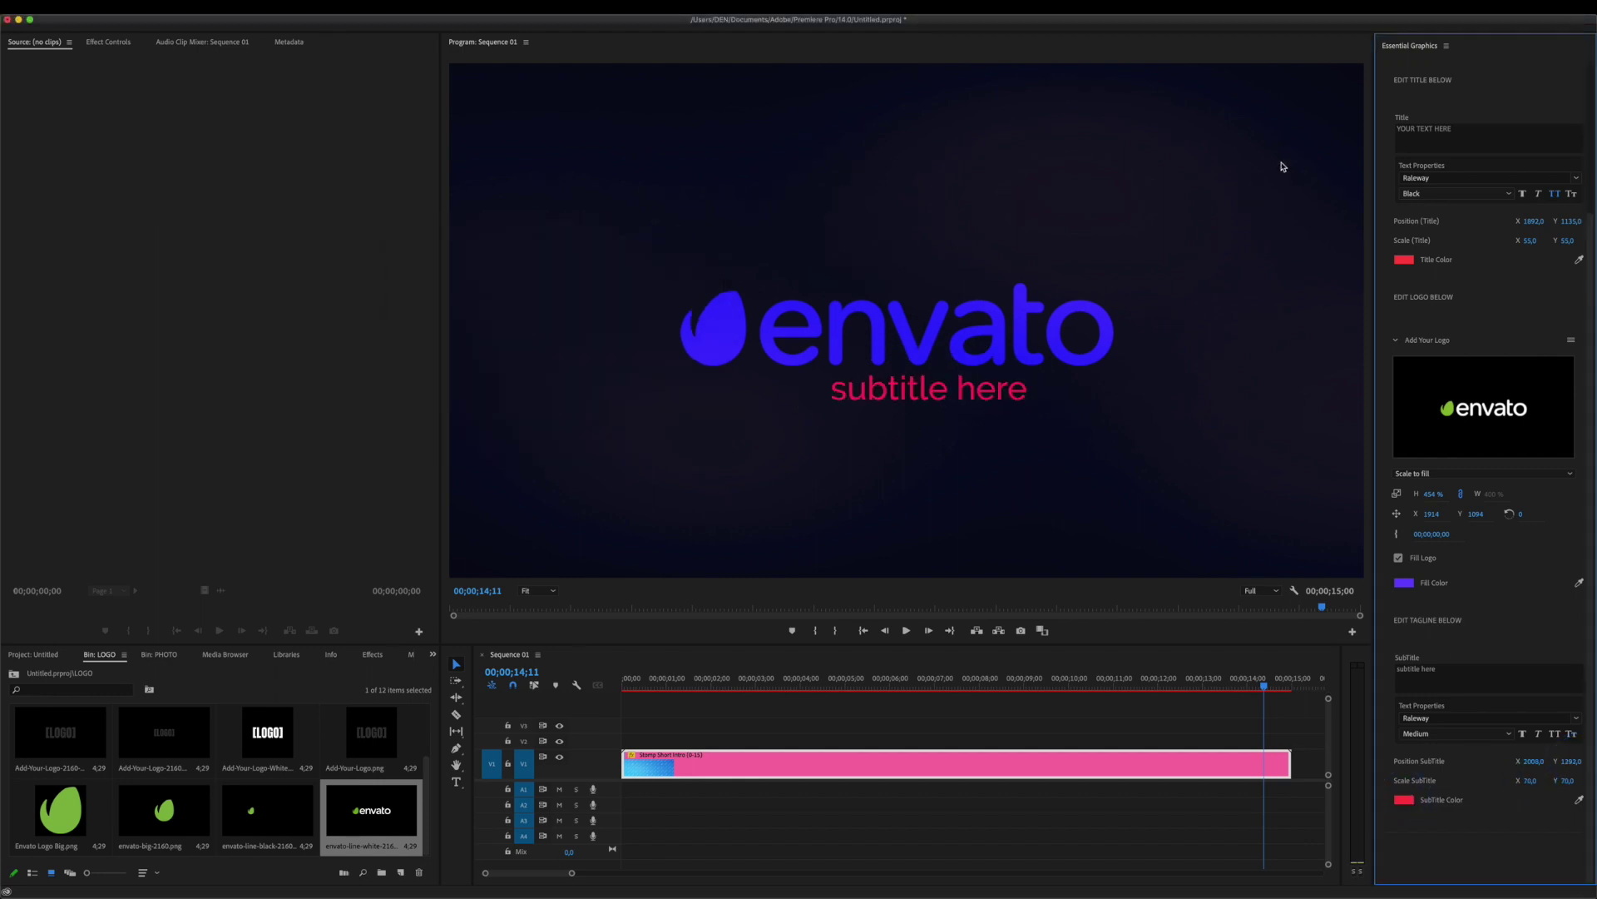